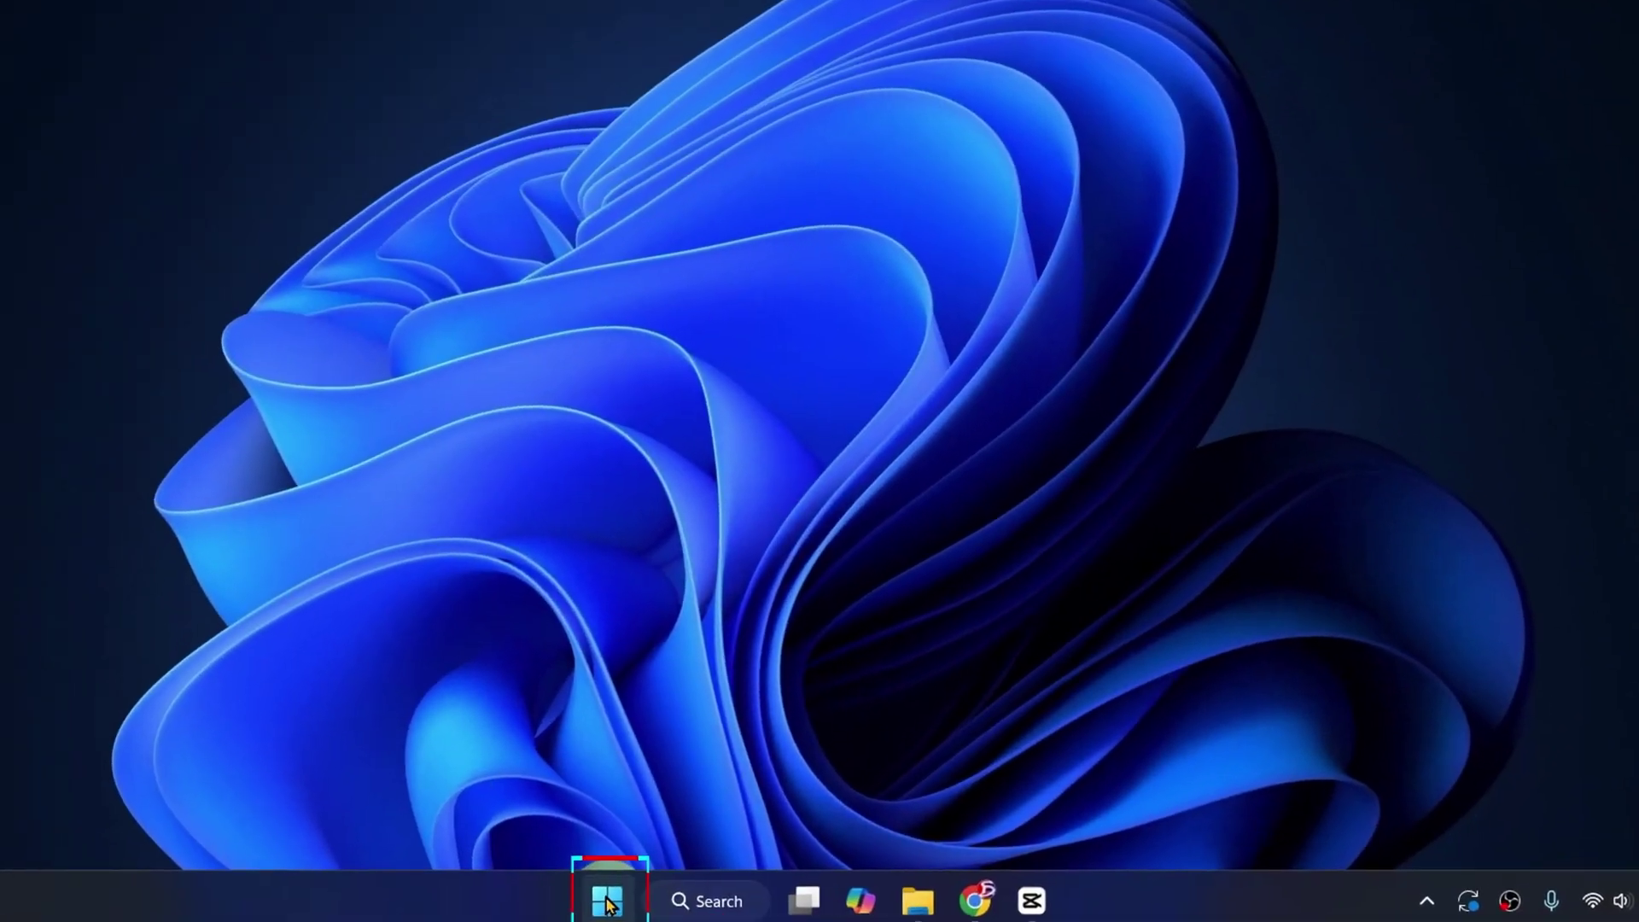
# Step: Find Control Panel with a CONTROL search, then go to System and Security > Manage BitLocker
pyautogui.click(607, 903)
pyautogui.write('CONTROL')
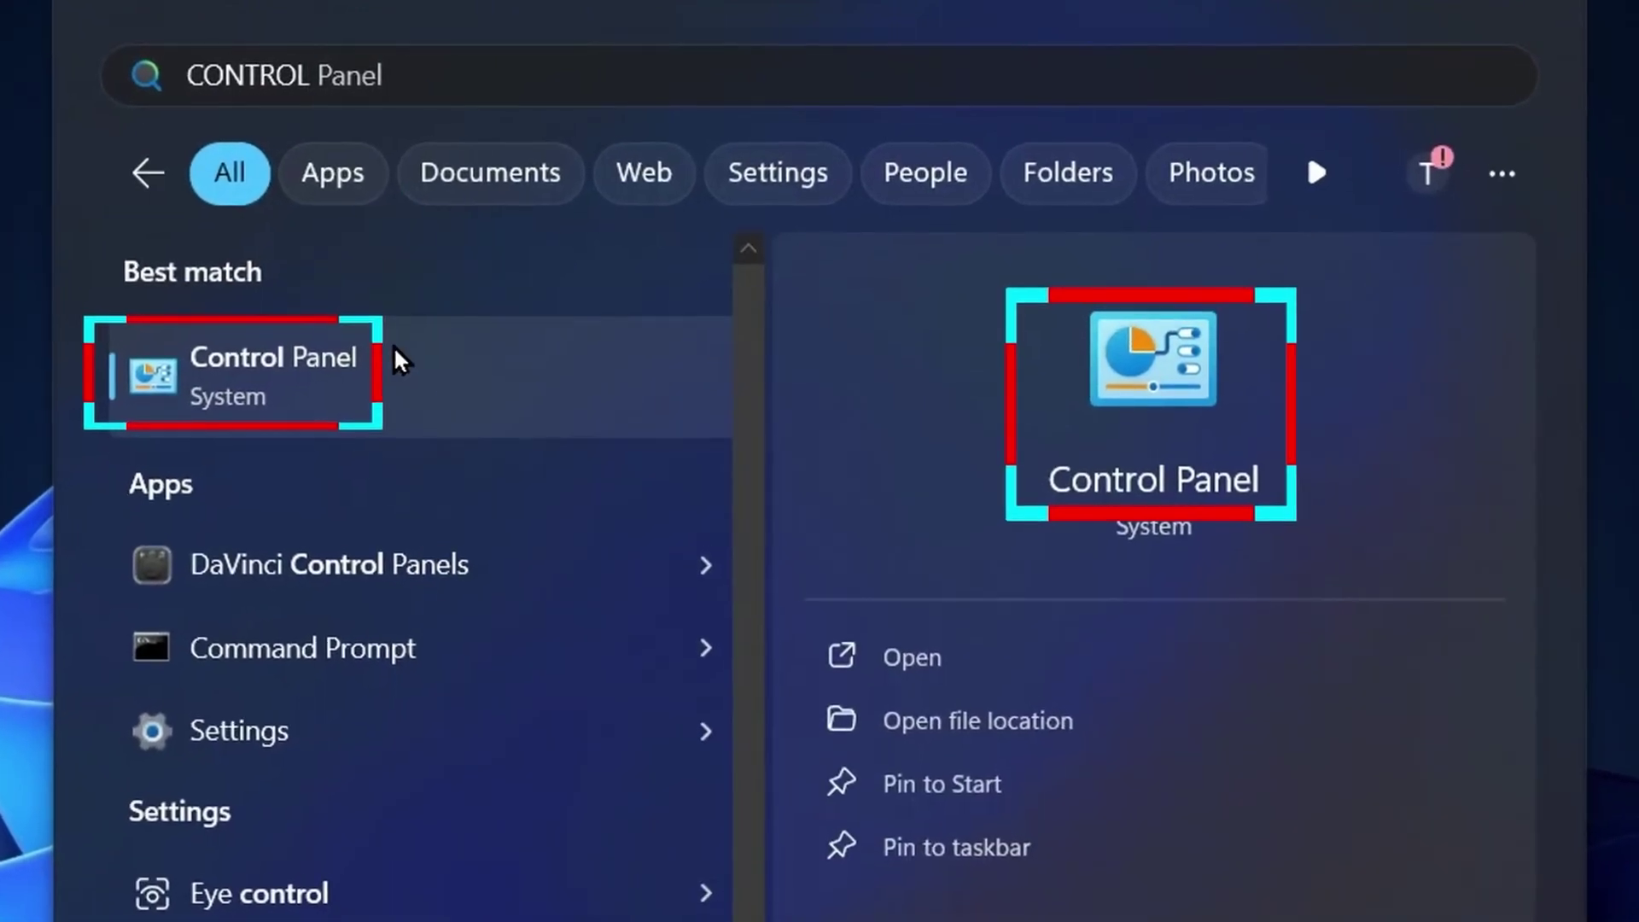
pyautogui.click(927, 674)
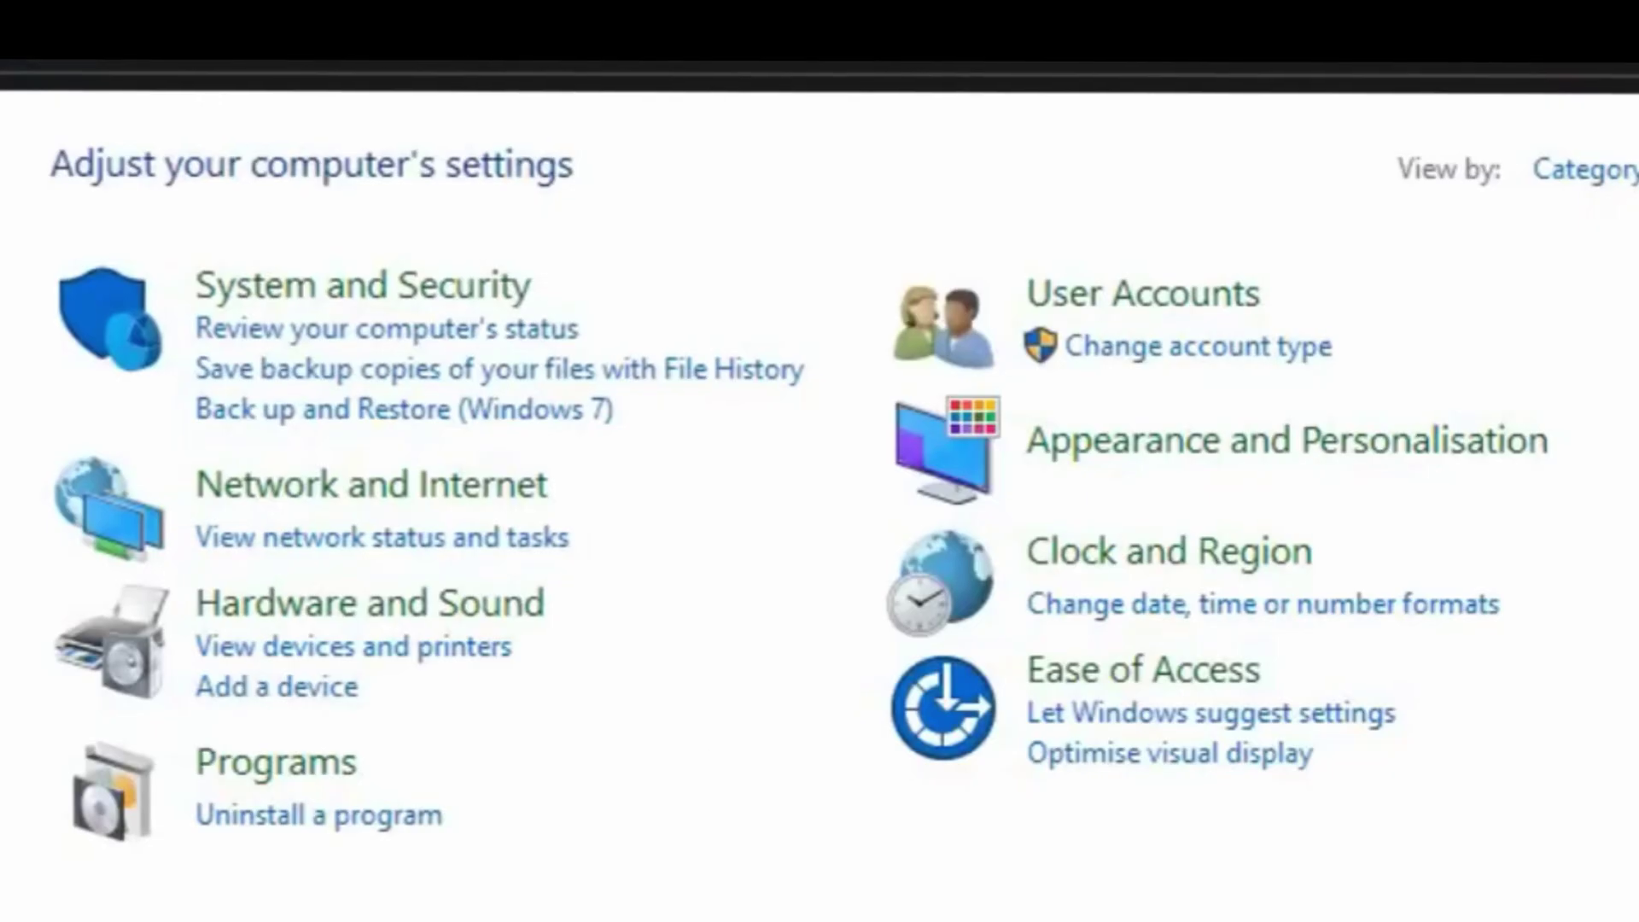
pyautogui.click(461, 256)
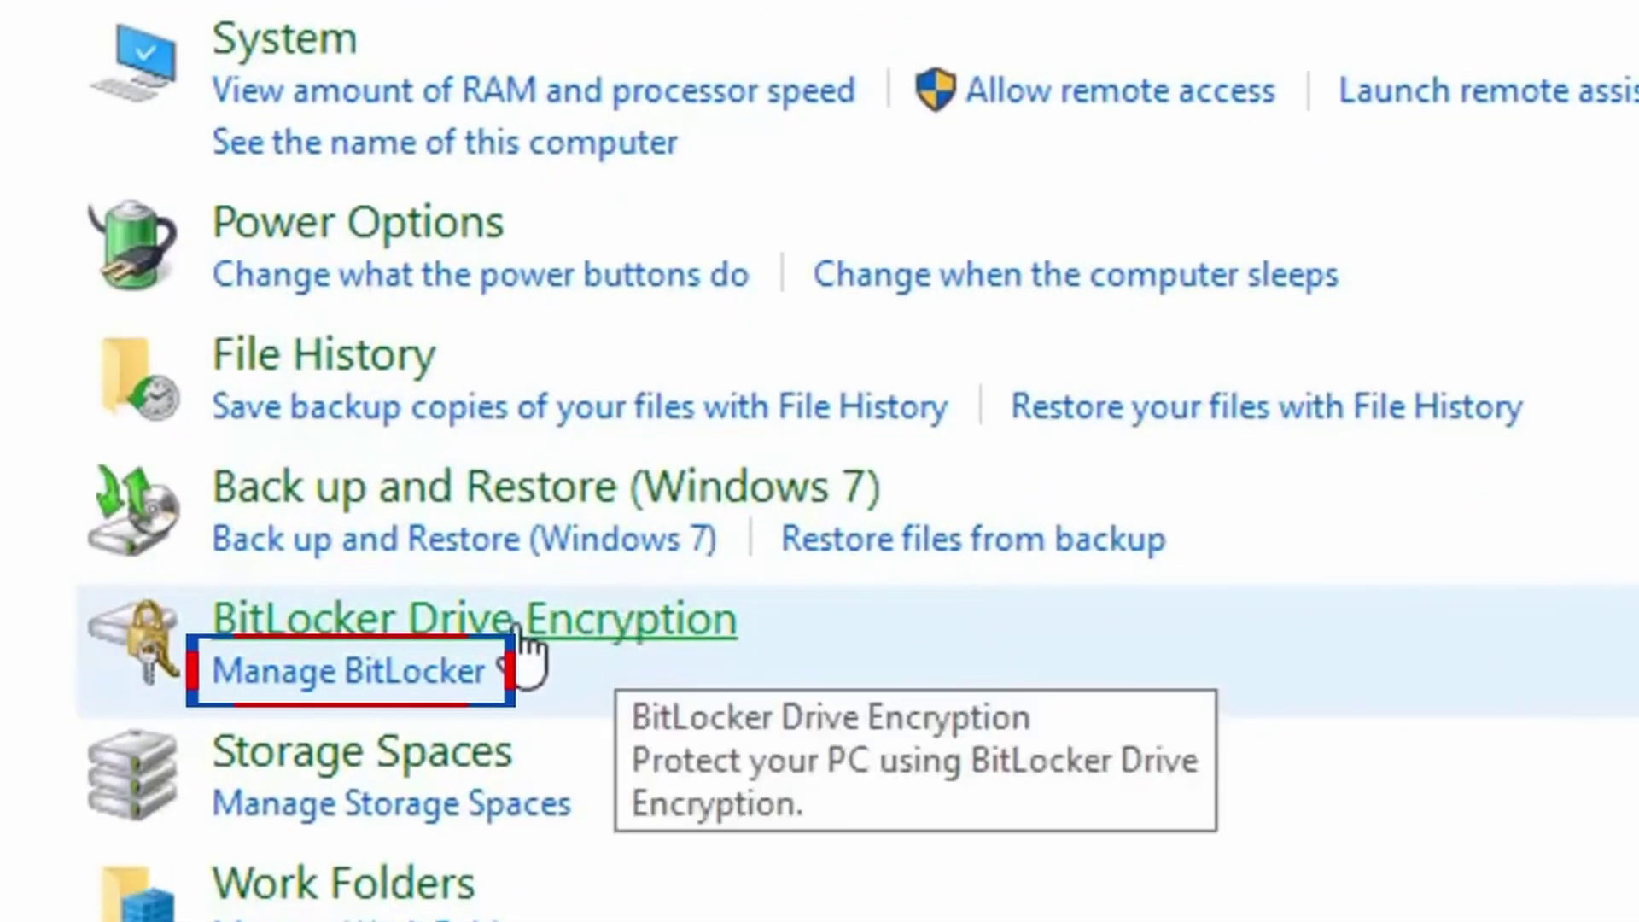
pyautogui.click(395, 681)
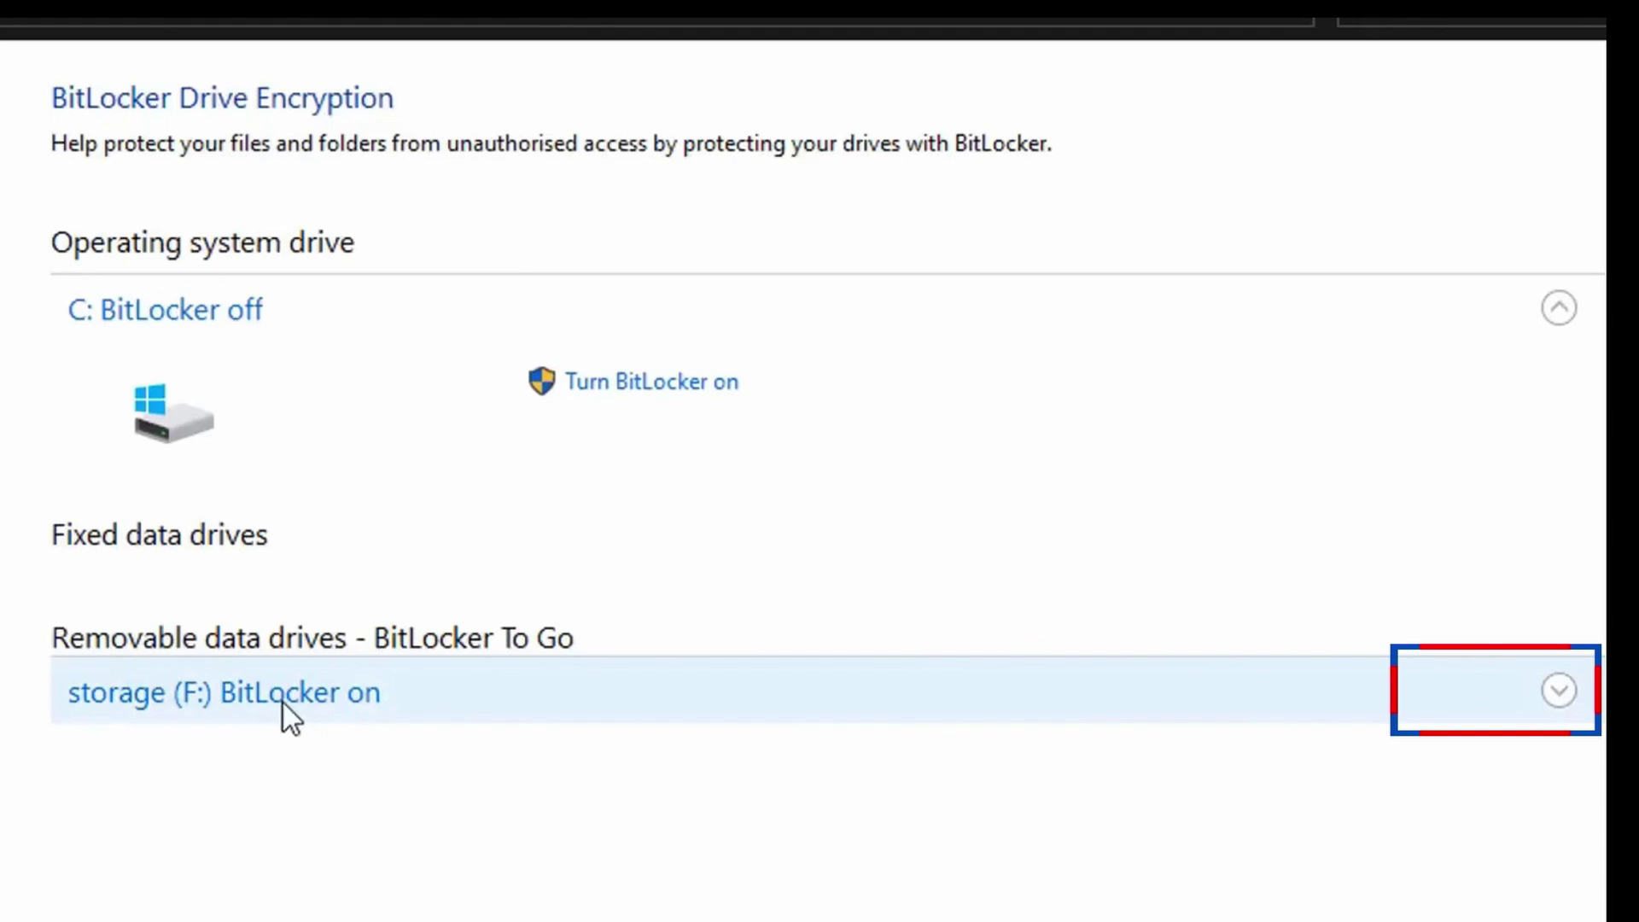
# Step: Turn off BitLocker for storage (F:), confirm the decryption, and dismiss the completion message
pyautogui.click(1558, 691)
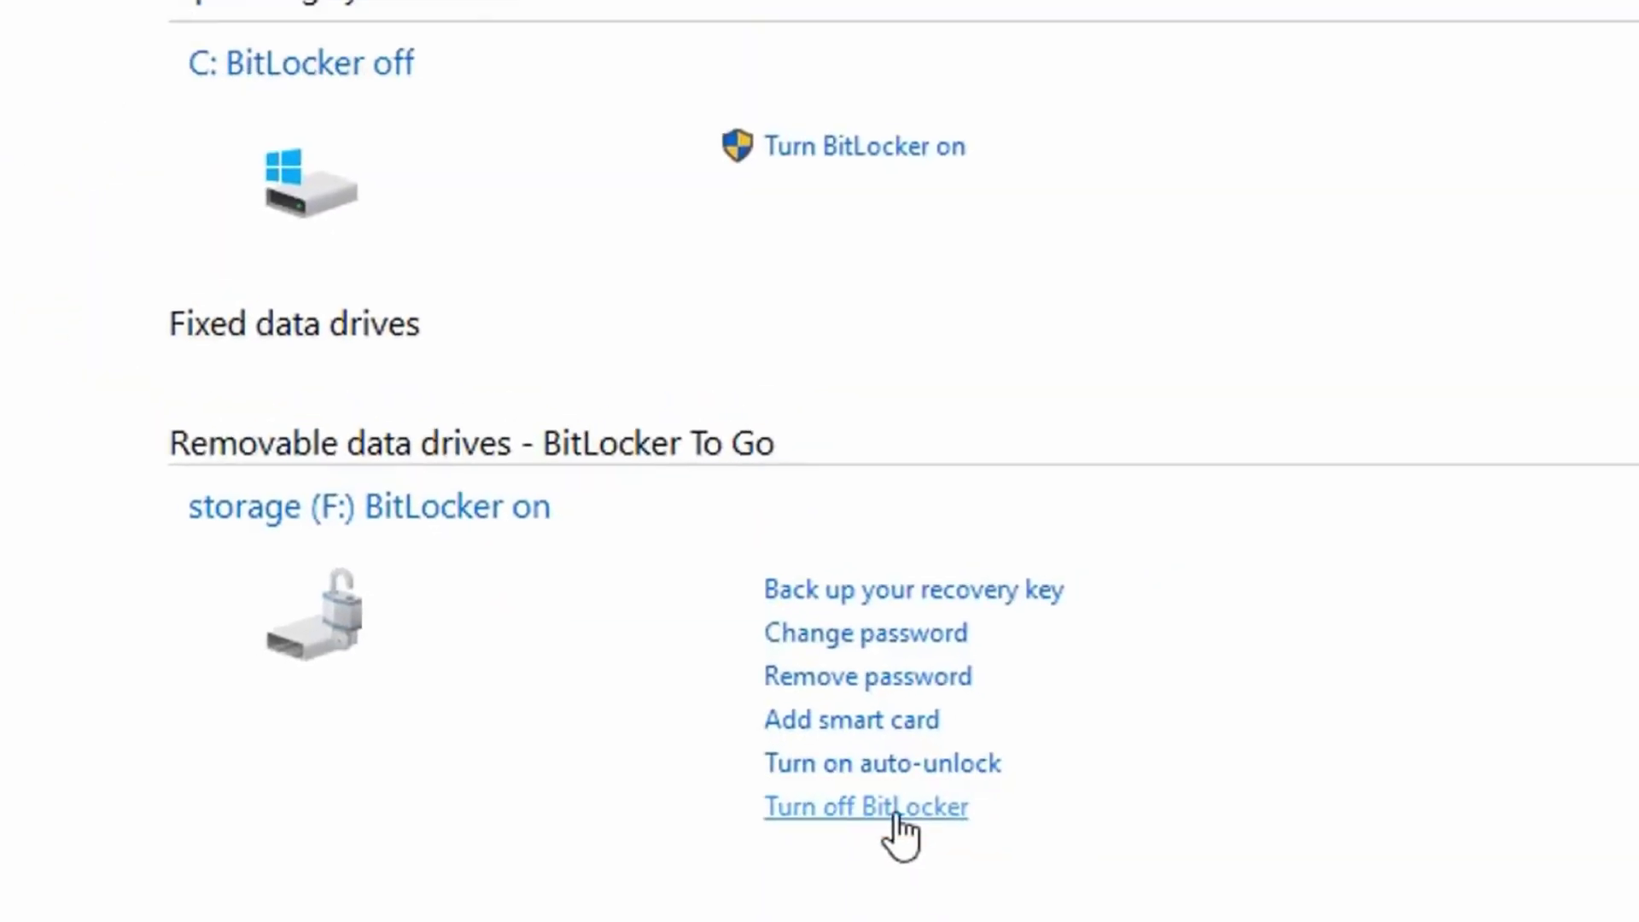
pyautogui.click(845, 804)
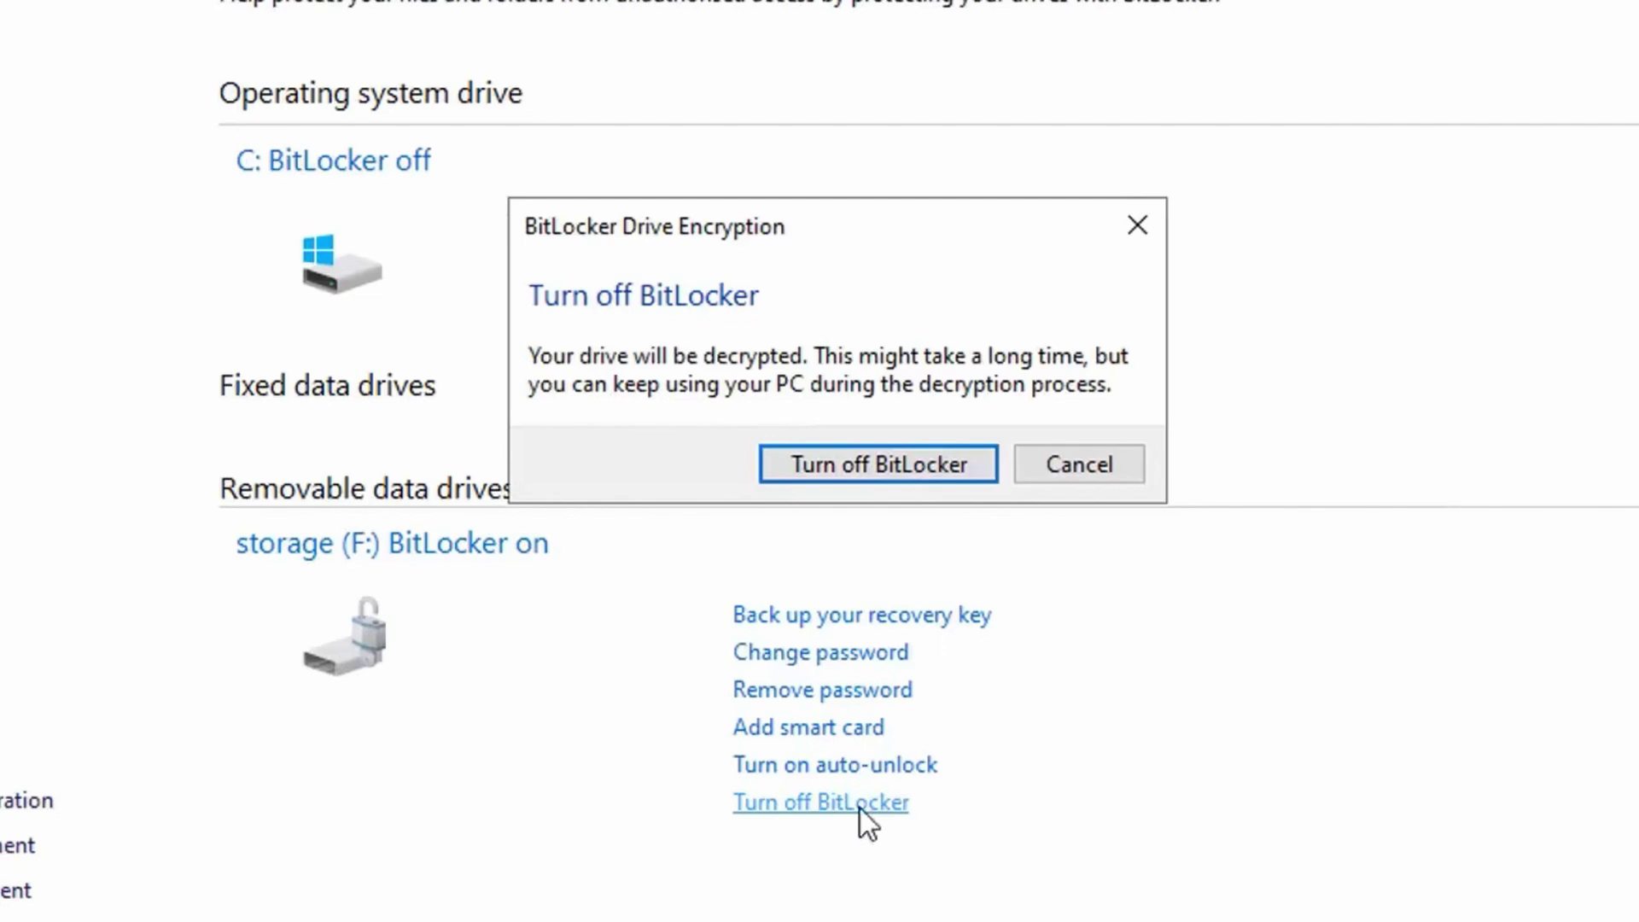
pyautogui.click(879, 465)
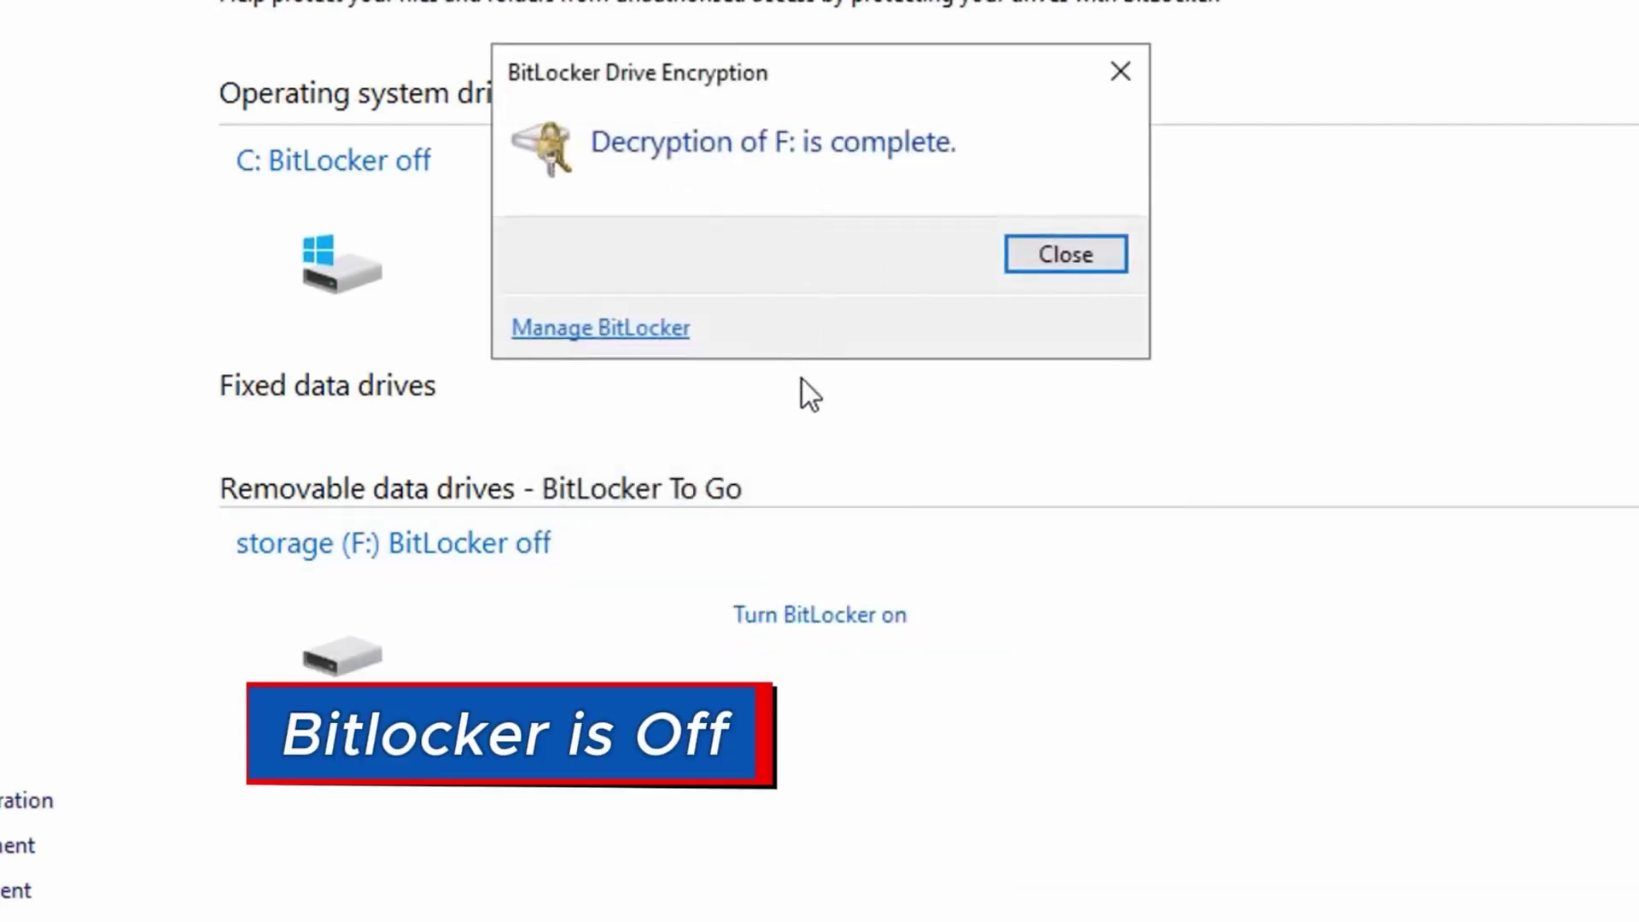
pyautogui.click(1060, 254)
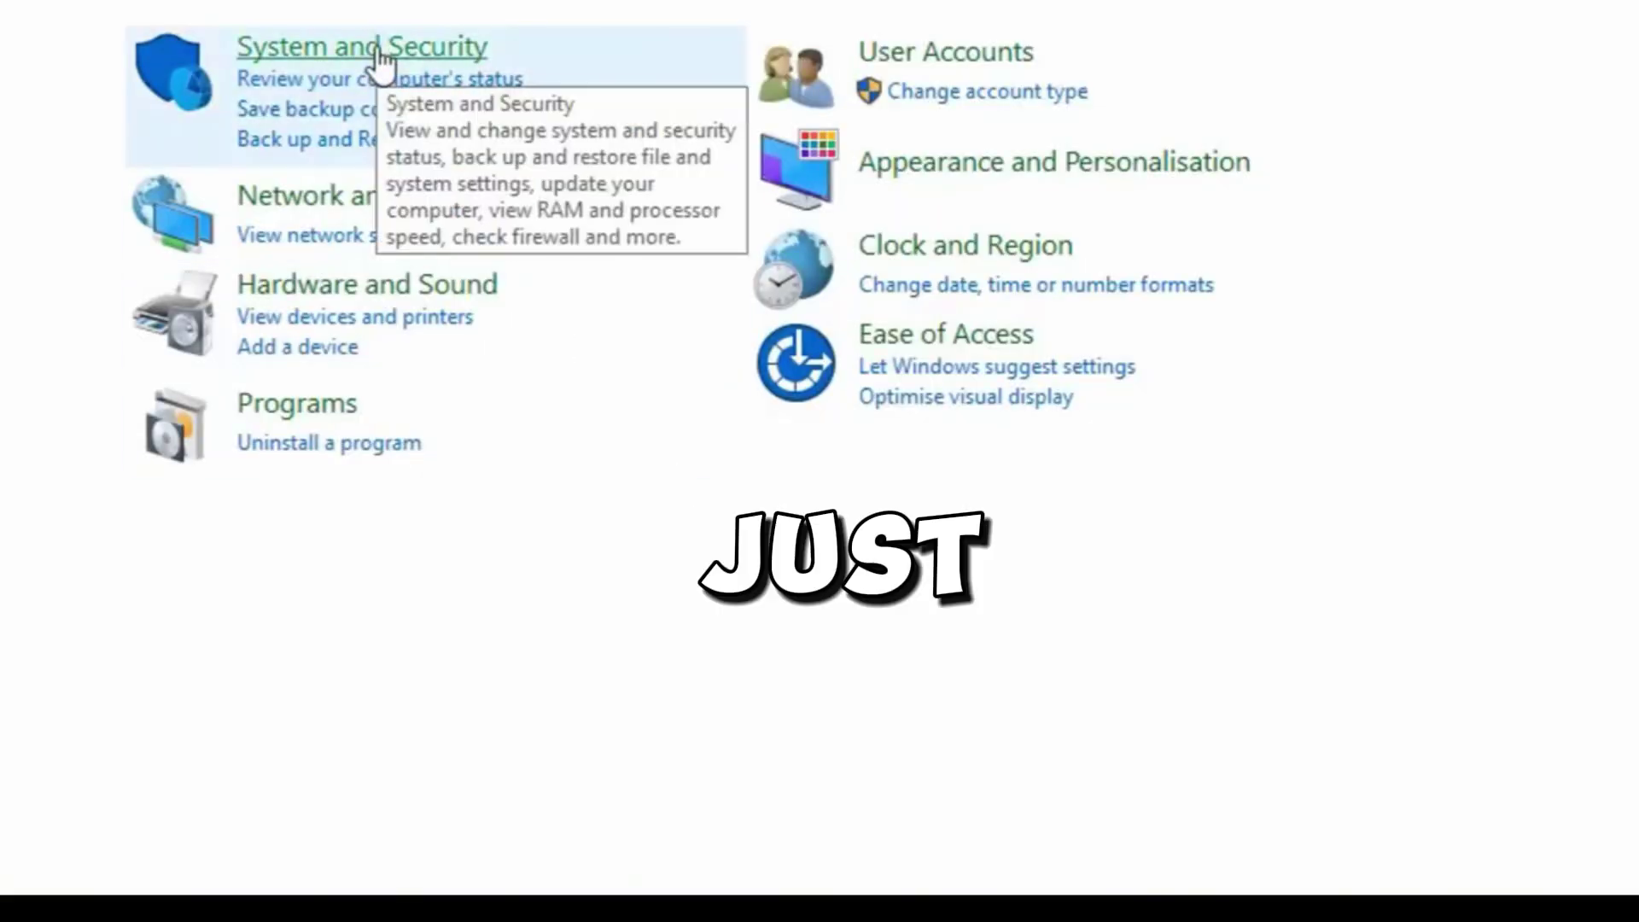
# Step: Return to System and Security > Manage BitLocker to confirm storage (F:) shows BitLocker off
pyautogui.click(380, 64)
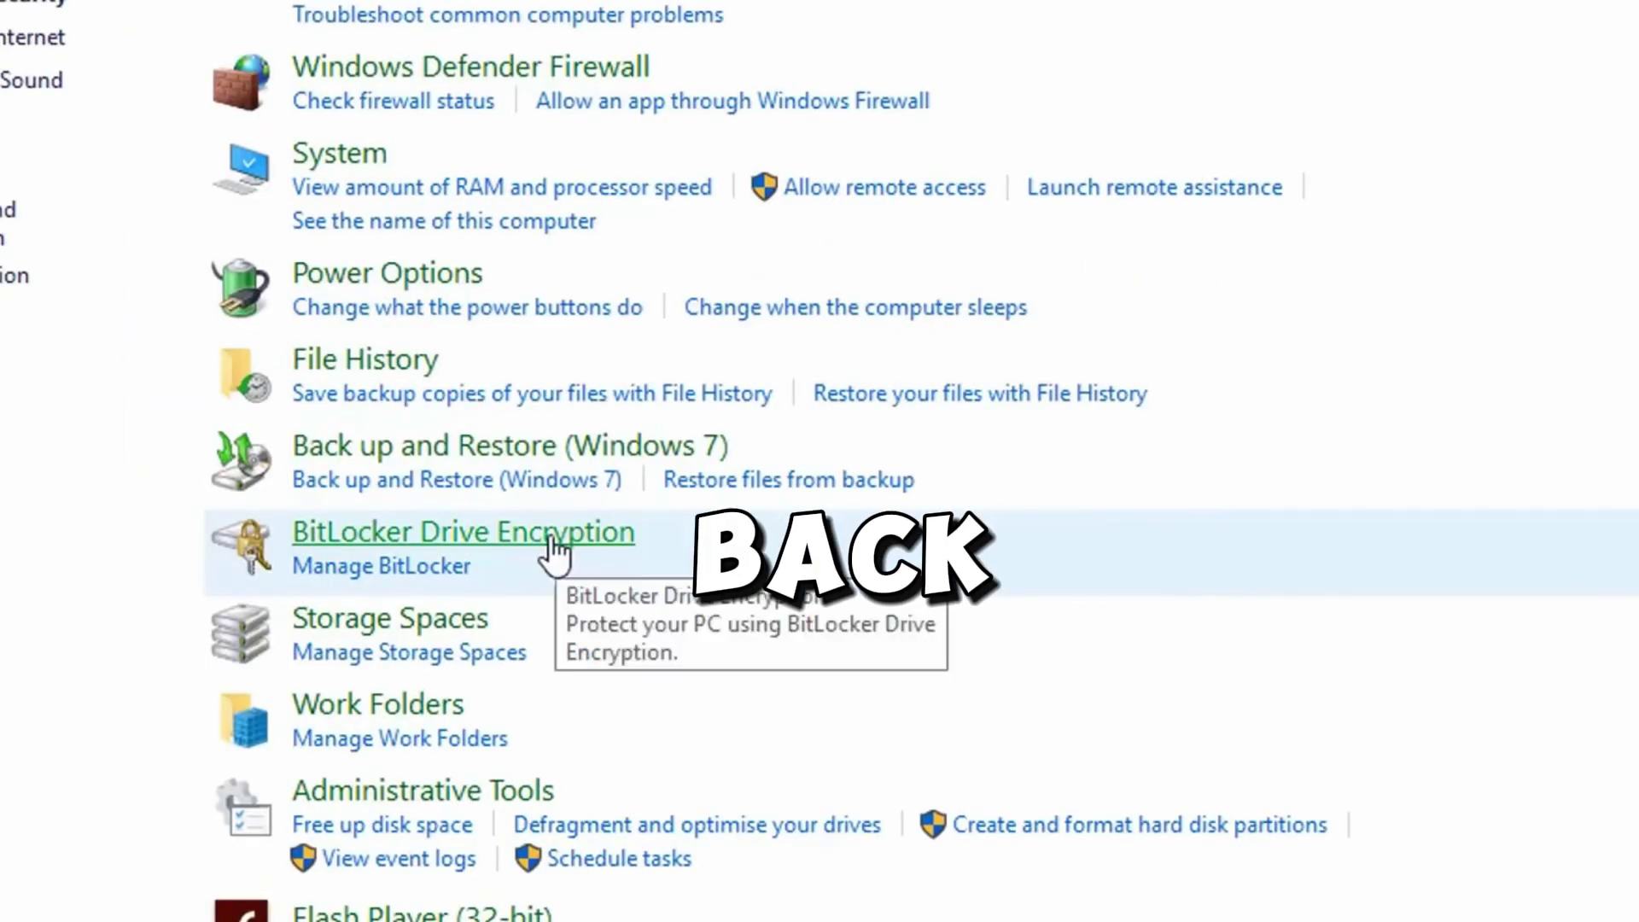
pyautogui.click(413, 567)
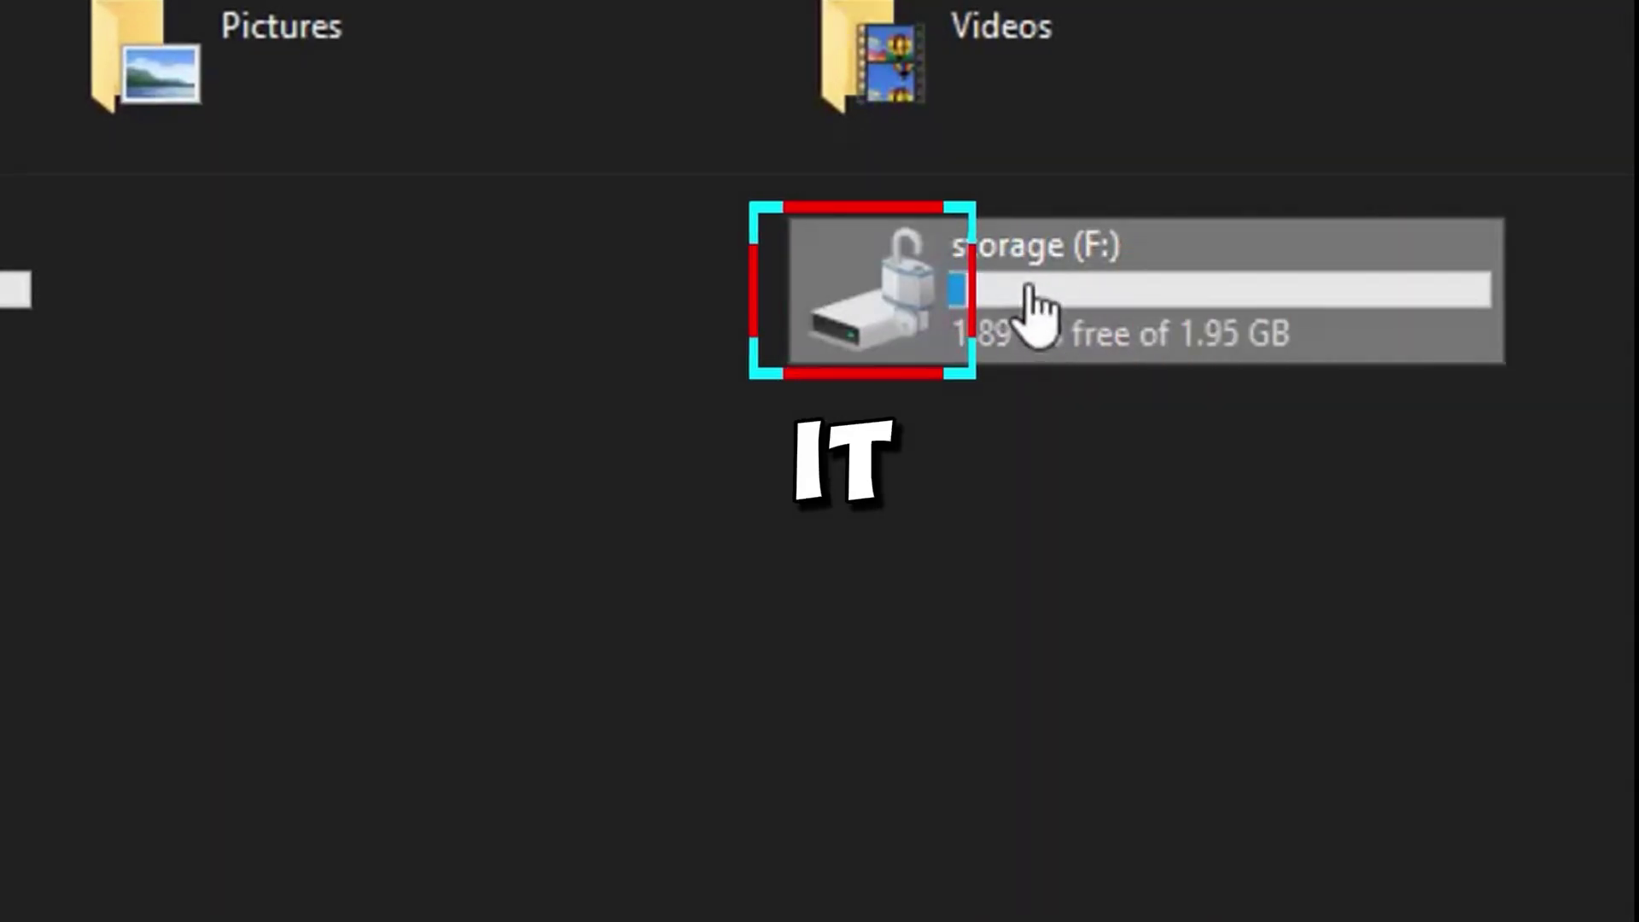
# Step: Choose Manage BitLocker from the storage (F:) drive's context menu in This PC
pyautogui.rightClick(955, 278)
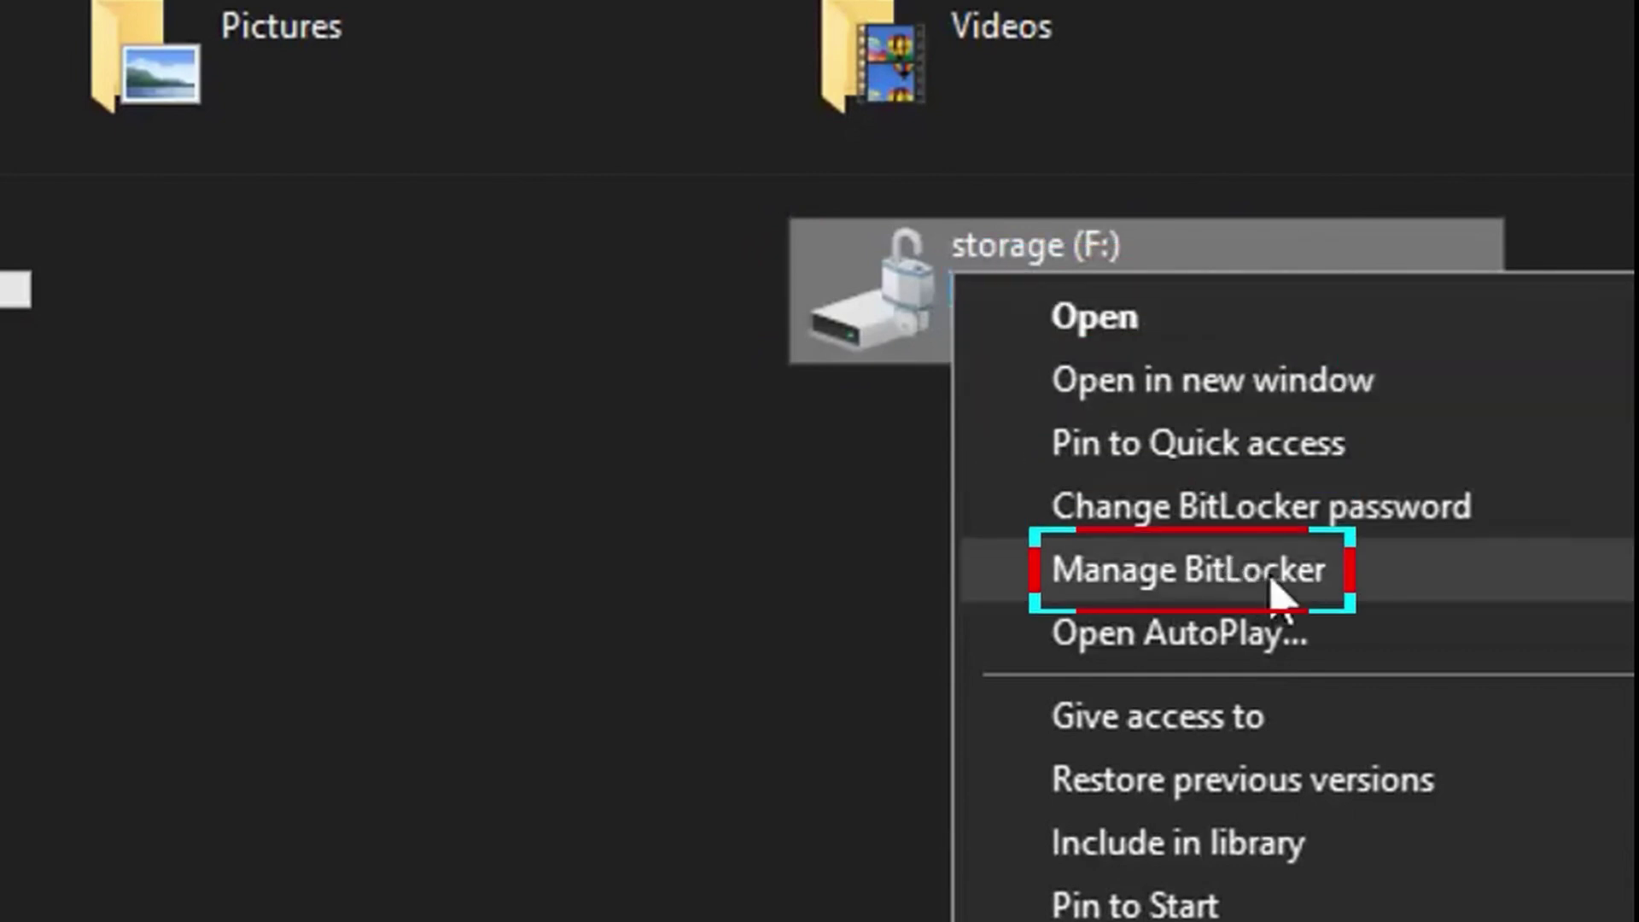
pyautogui.click(1327, 572)
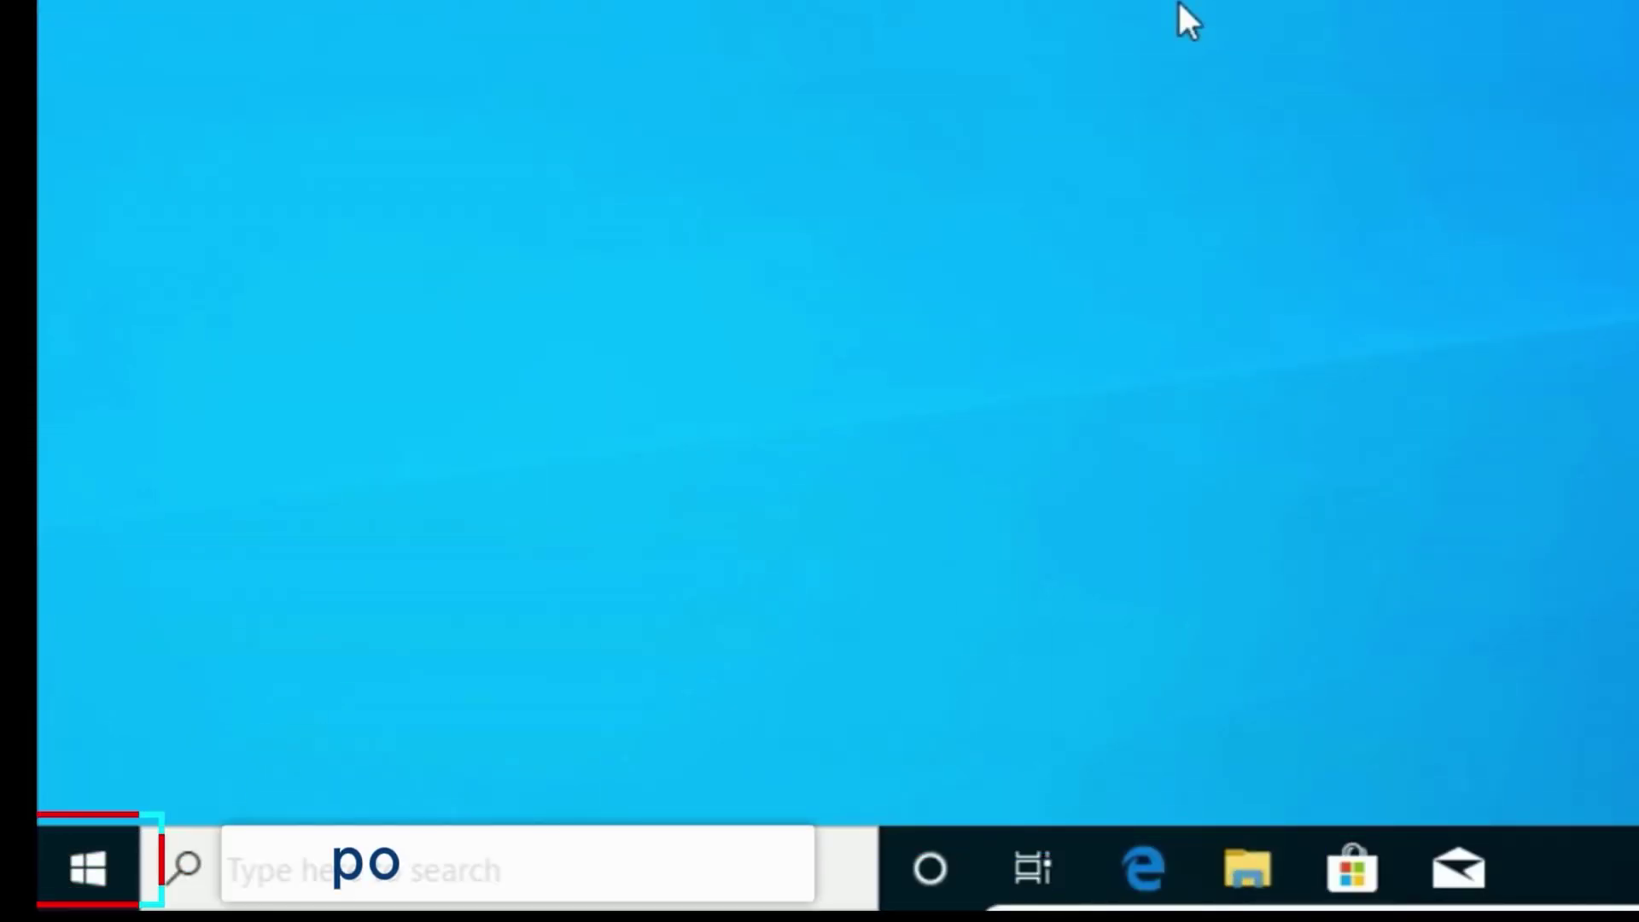
# Step: Search 'powers' in Start and run Windows PowerShell as administrator, approving the UAC prompt
pyautogui.press('super')
pyautogui.write('pow')
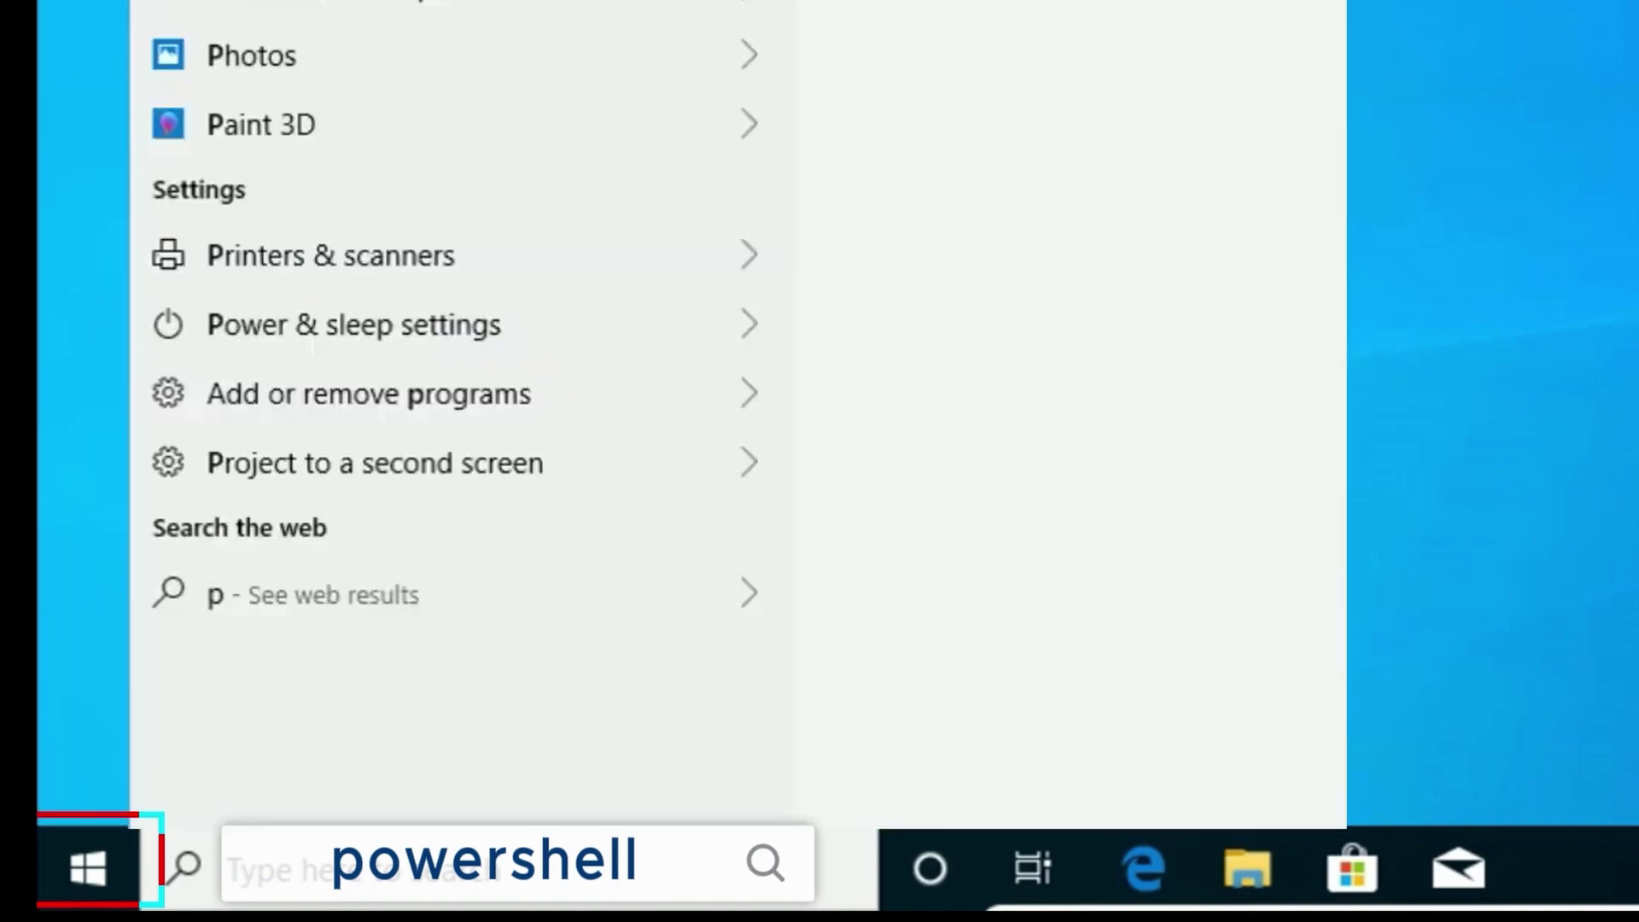
pyautogui.write('ers')
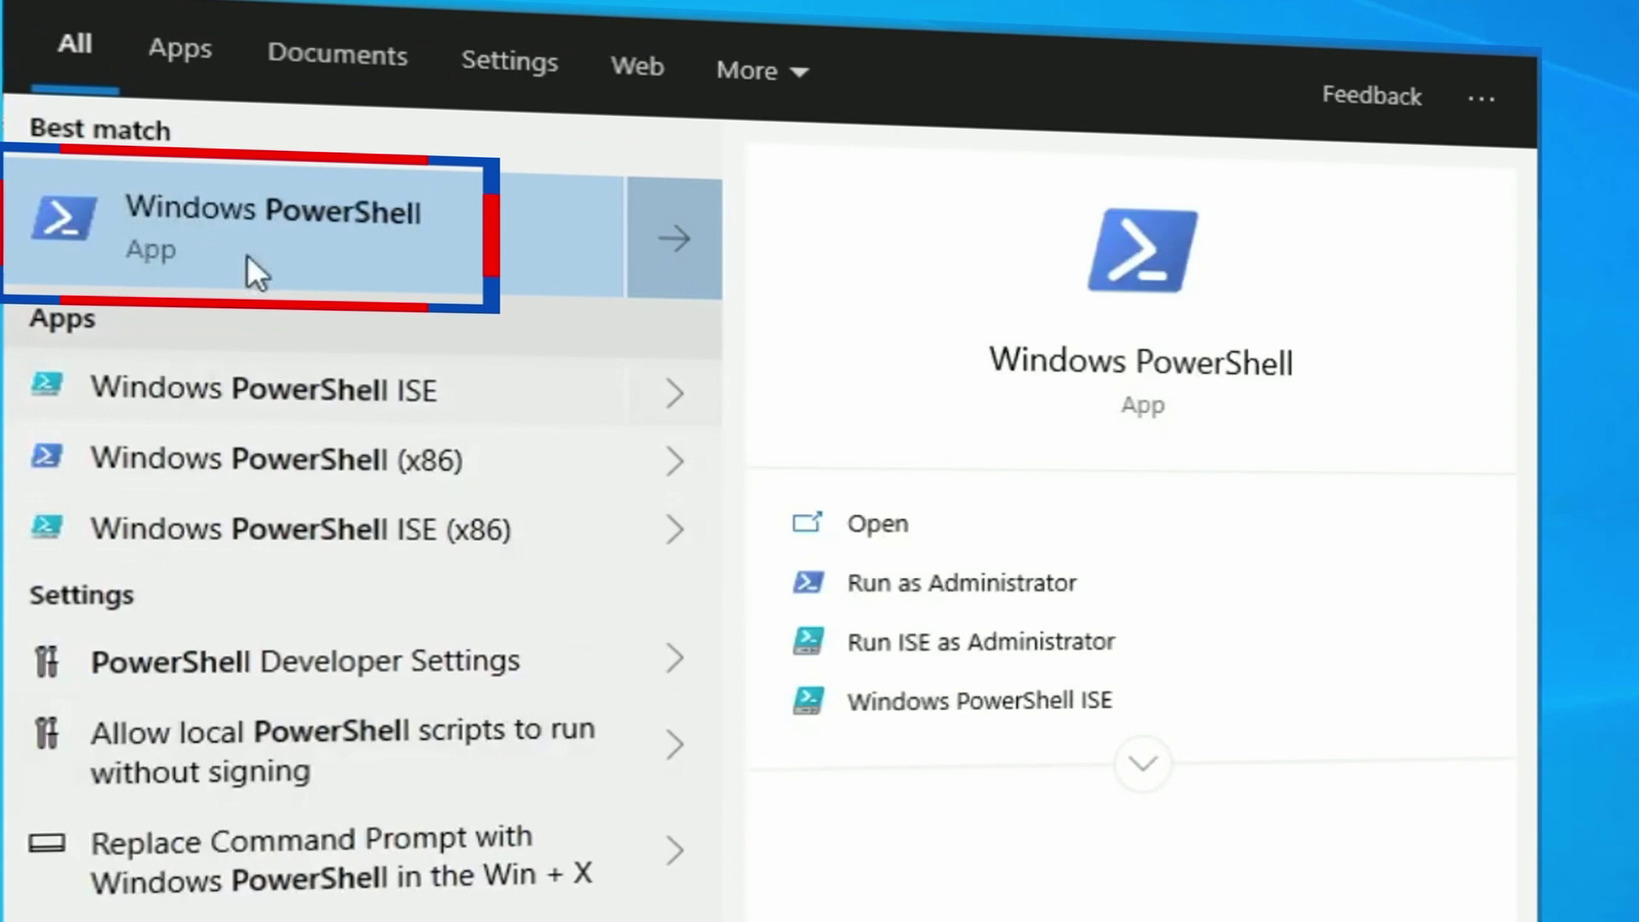
pyautogui.rightClick(248, 252)
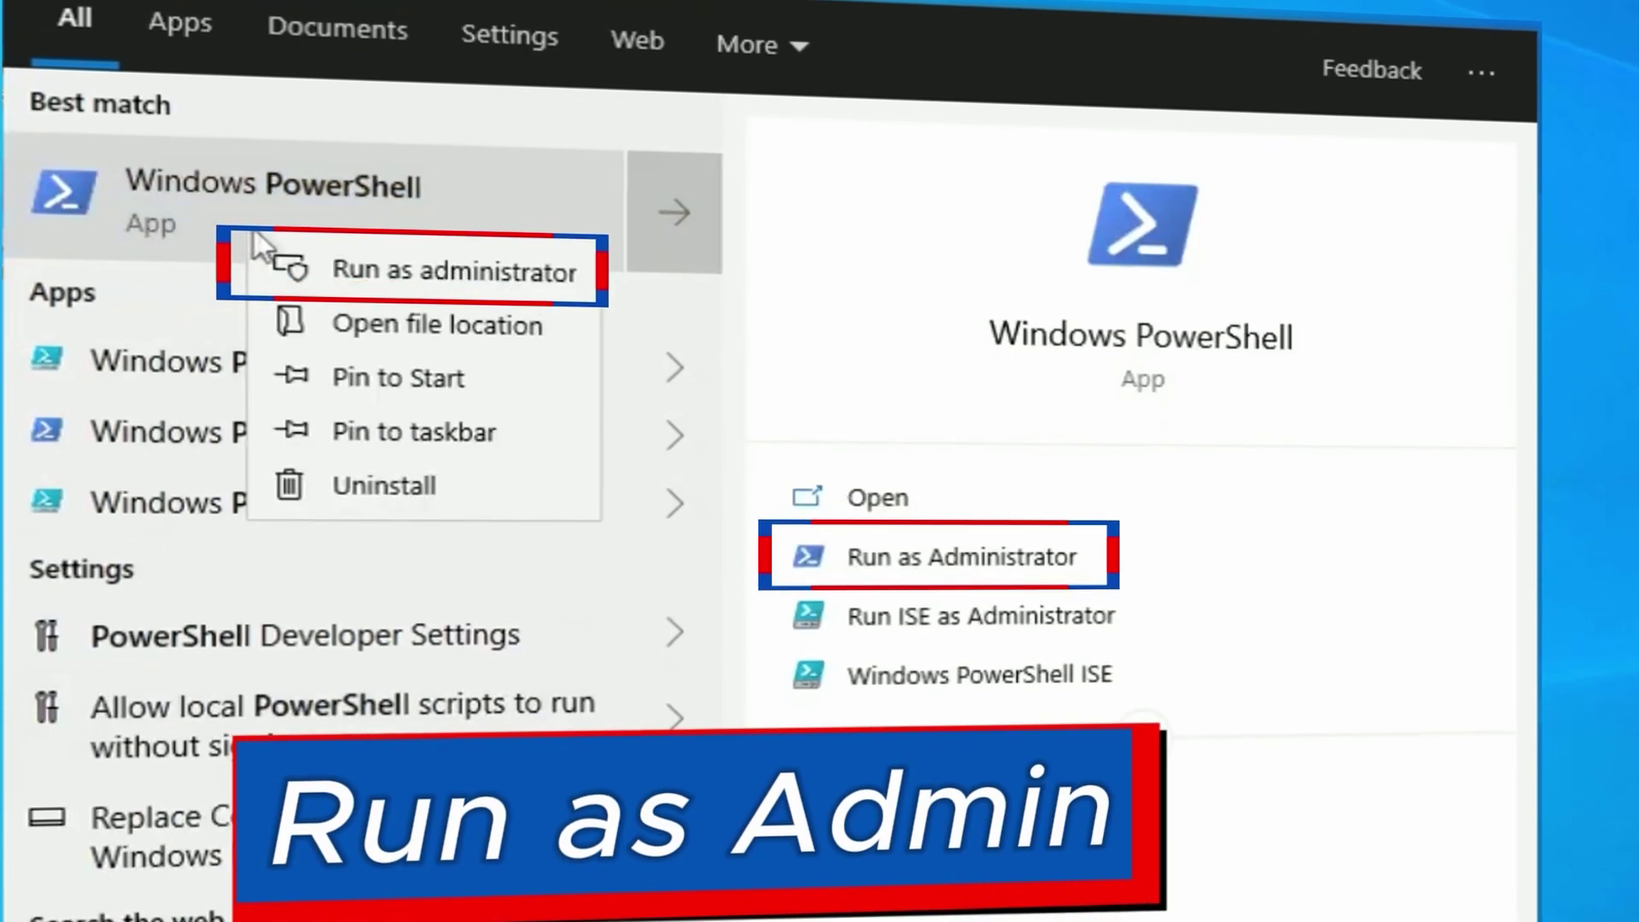
pyautogui.click(478, 256)
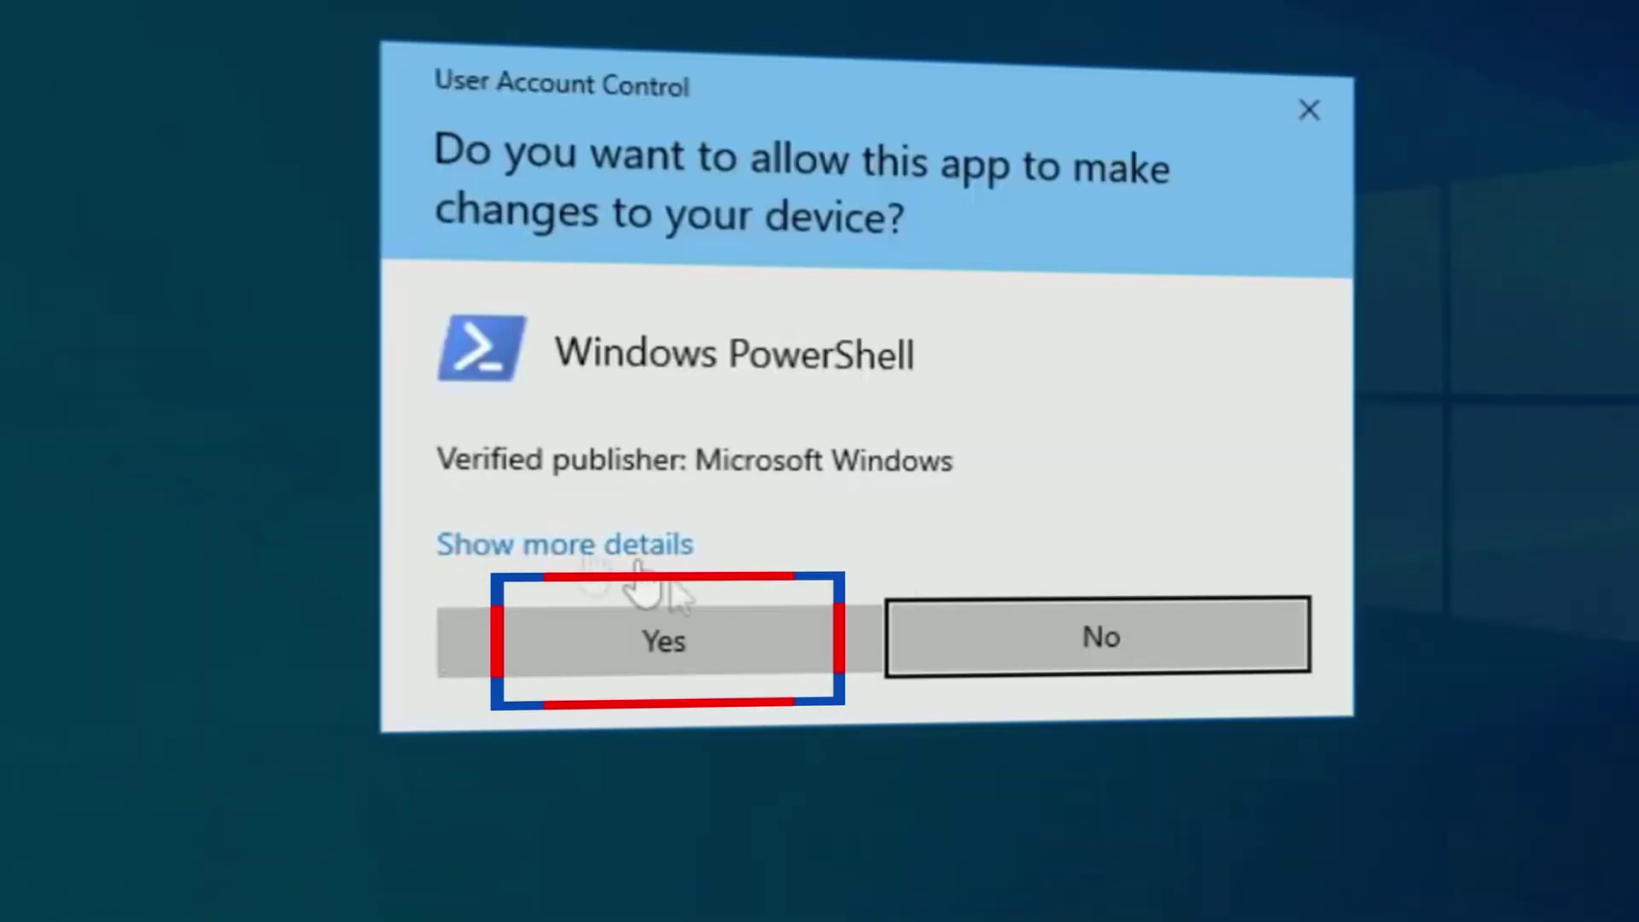
pyautogui.click(630, 640)
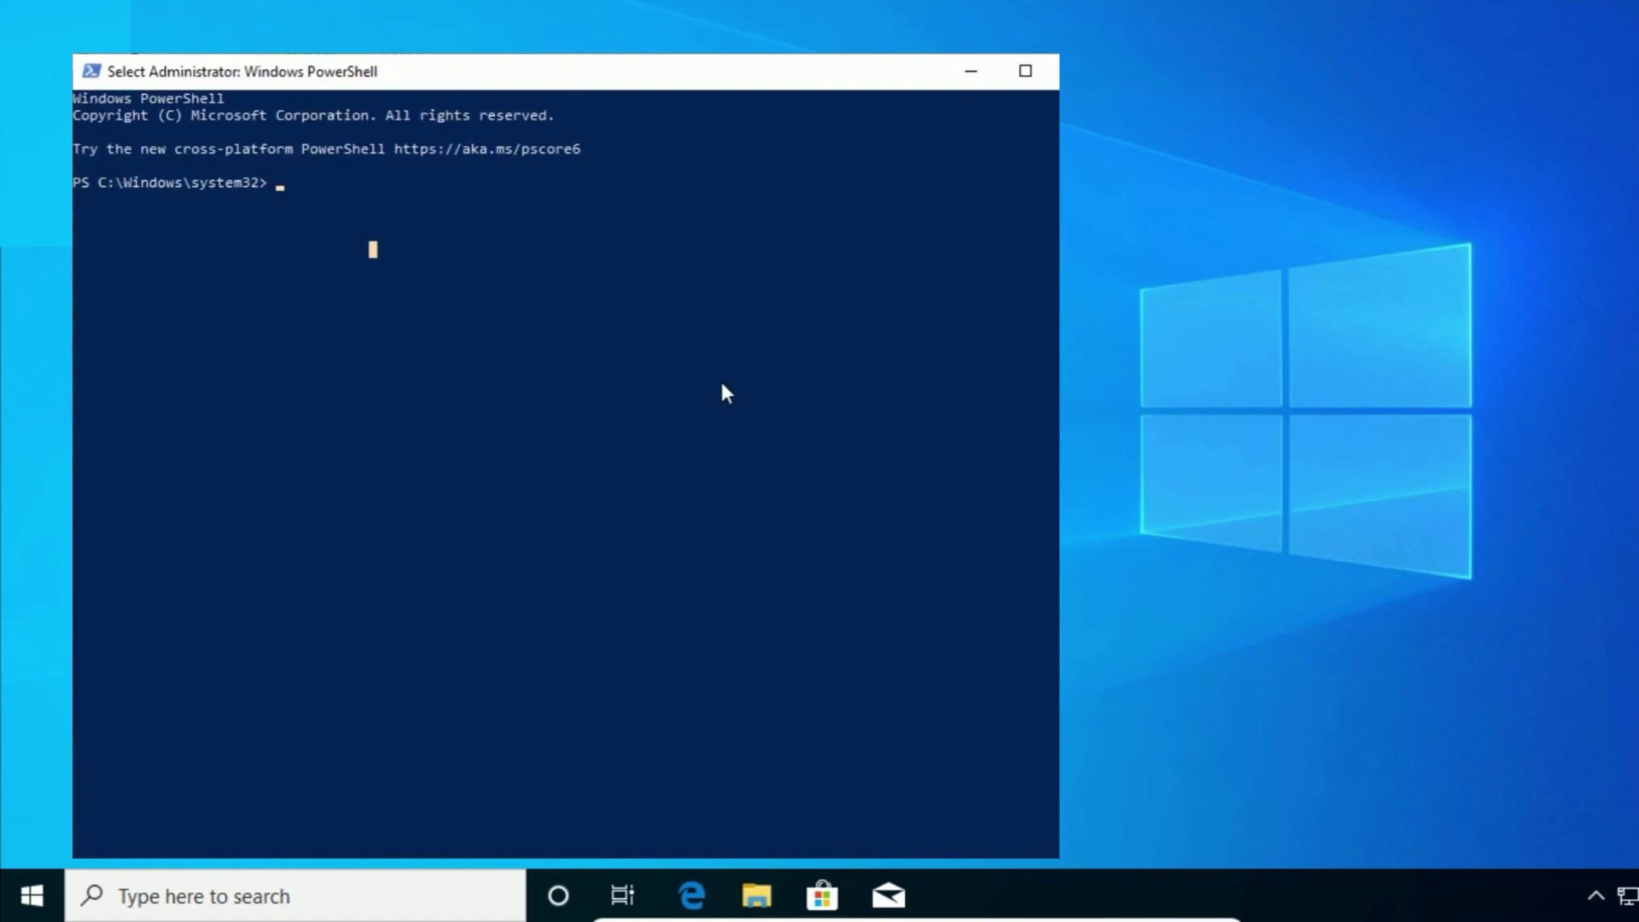
# Step: Run manage-bde -status and copy drive E:'s encryption status lines from the output
pyautogui.write('manage-')
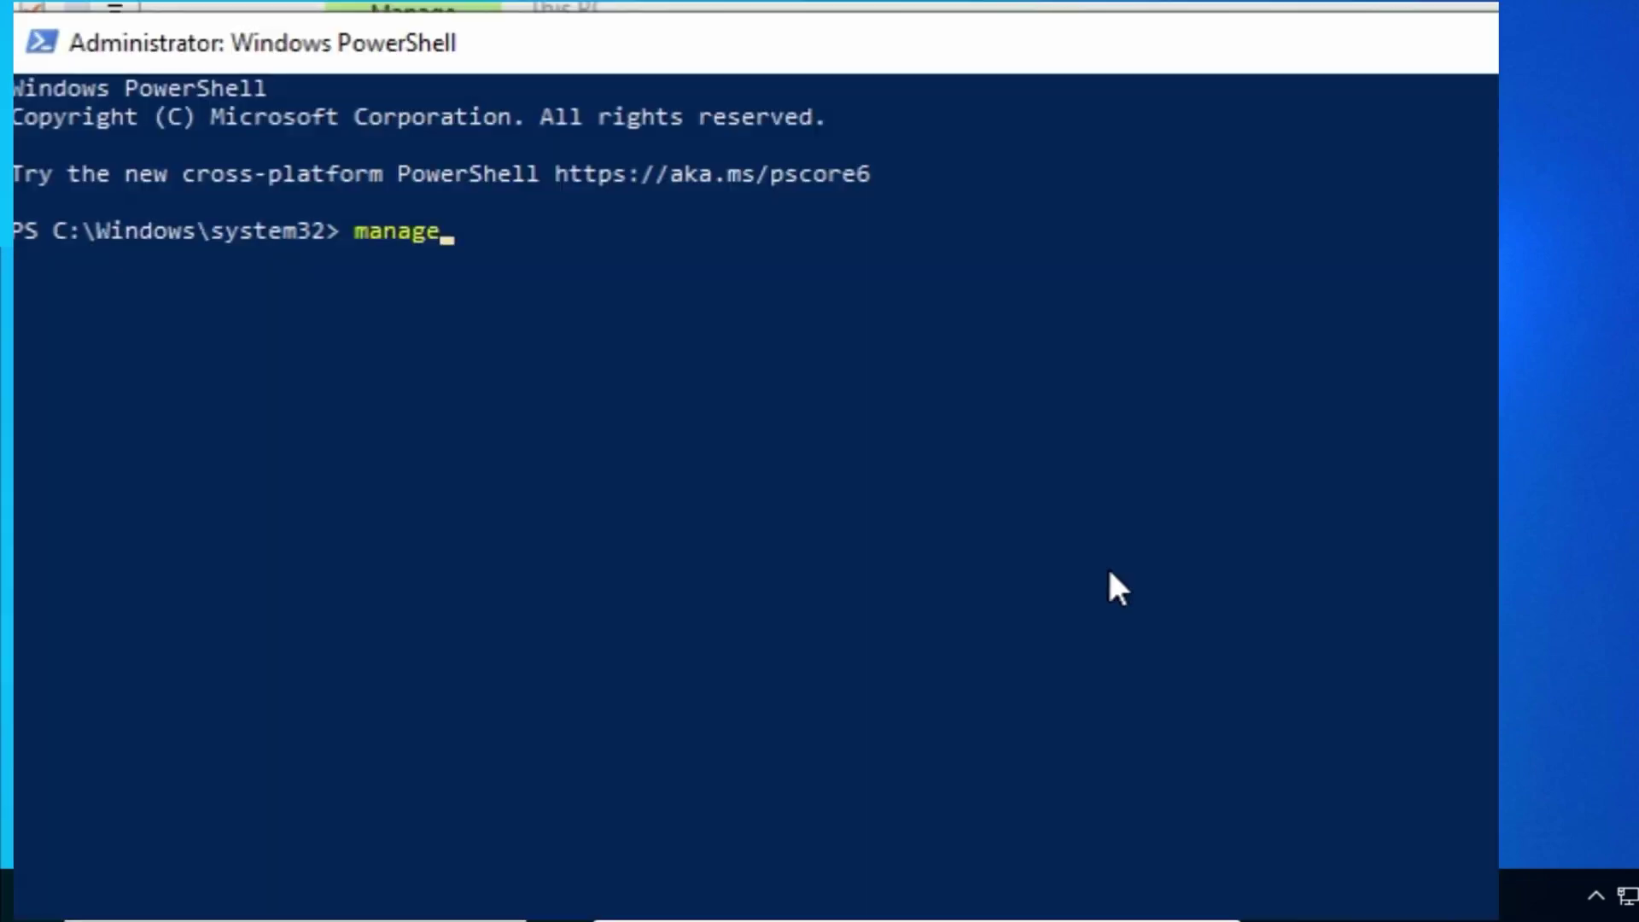
pyautogui.write('bd')
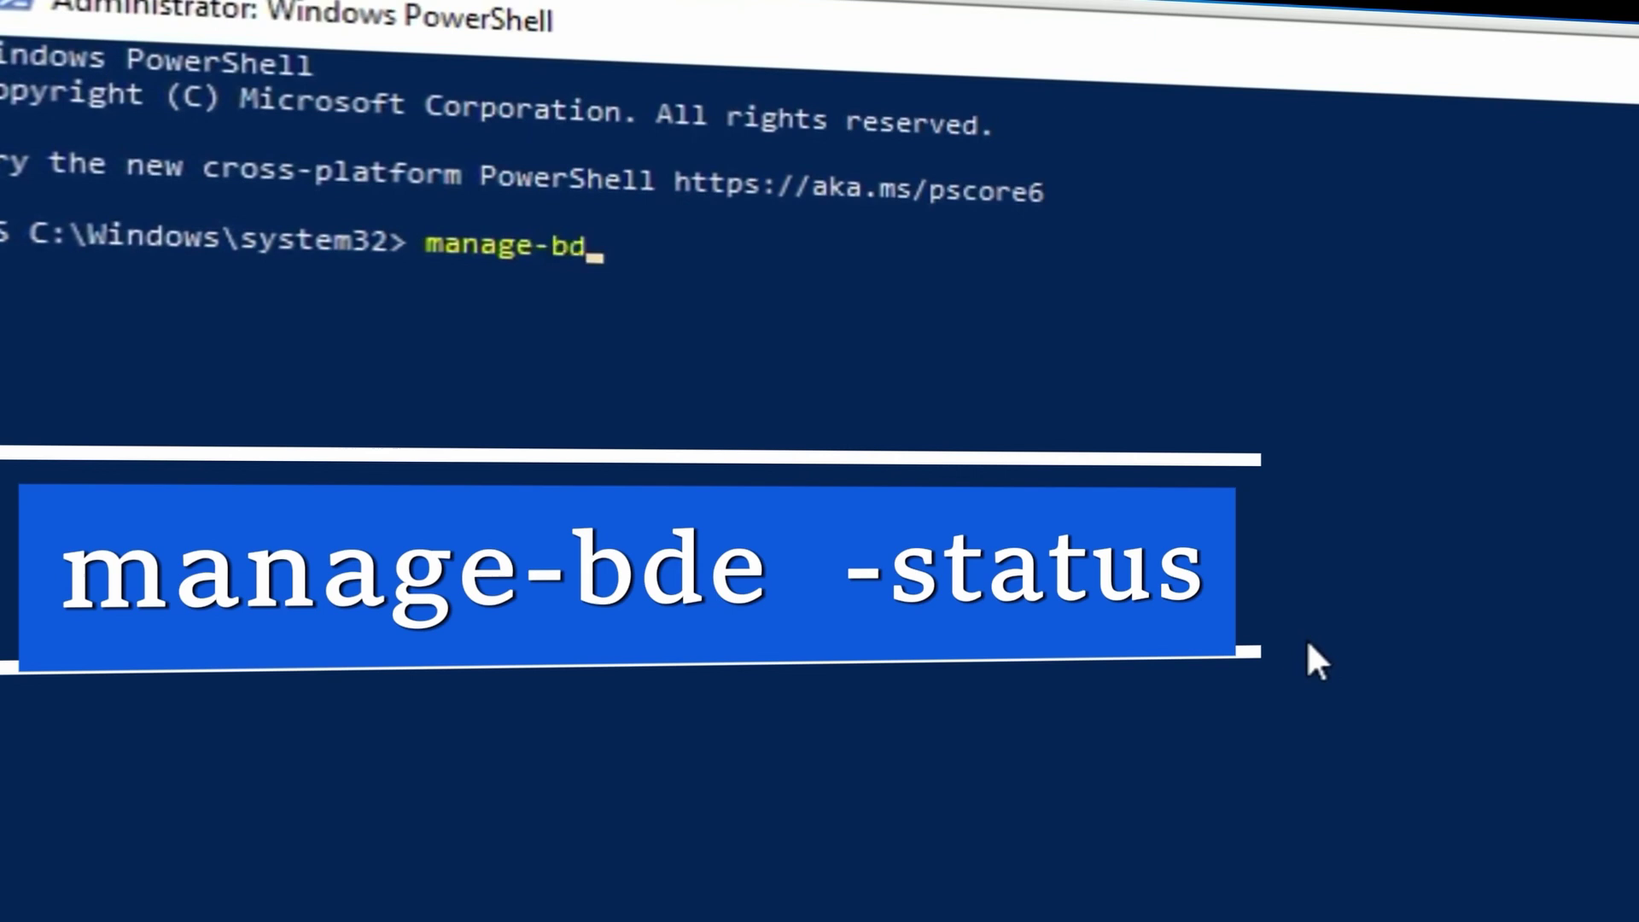
pyautogui.write('e -status')
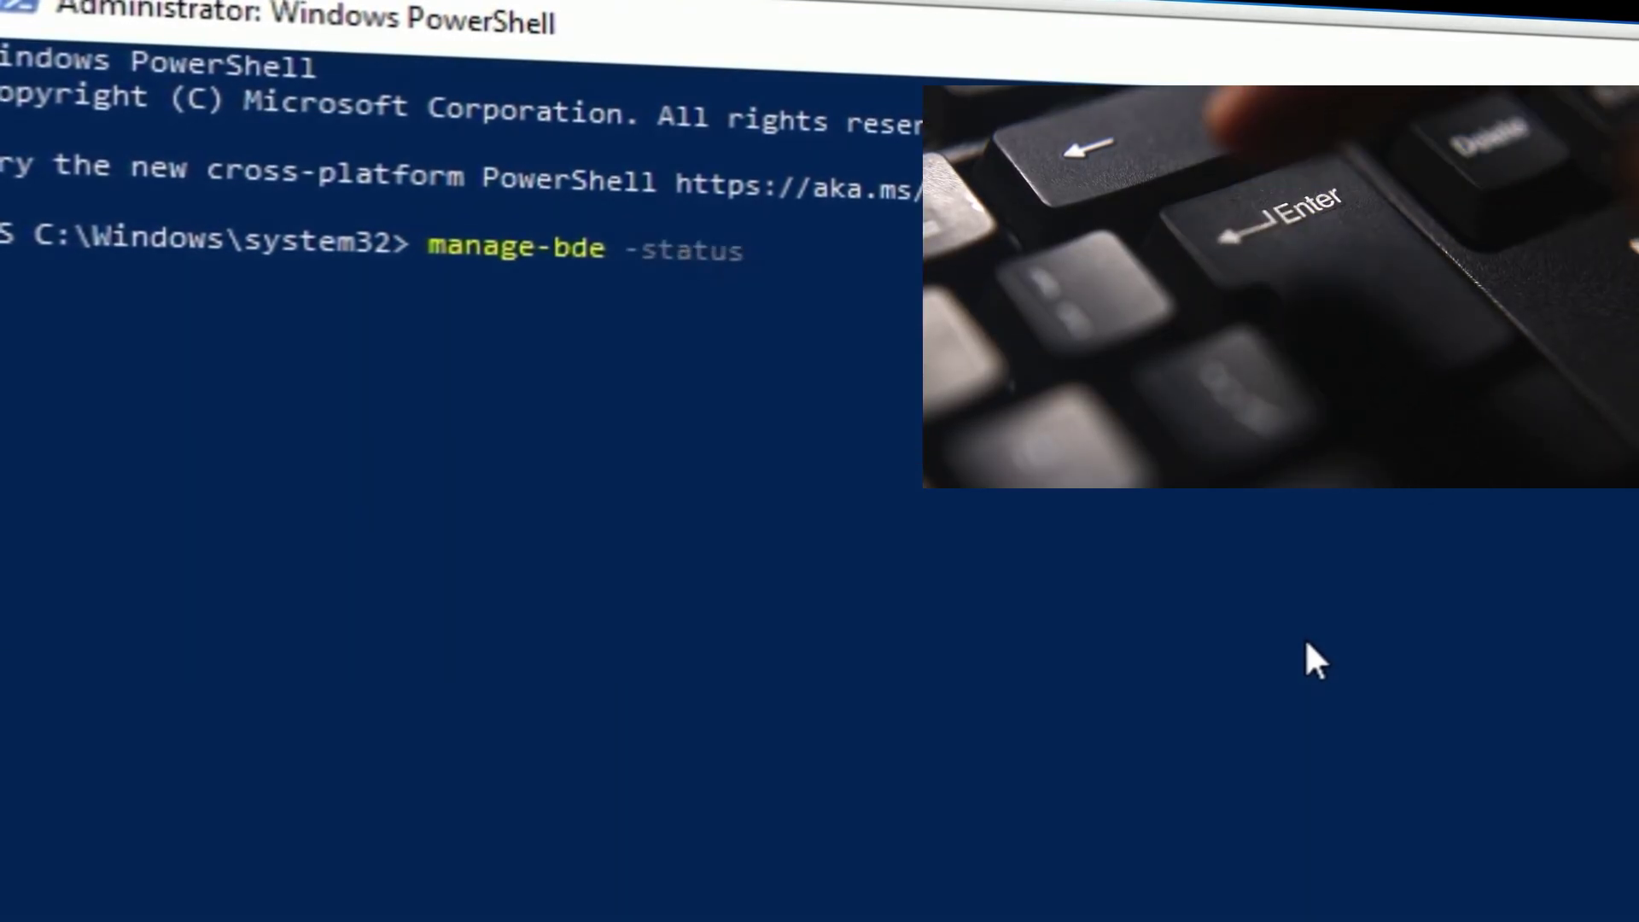
pyautogui.press('Return')
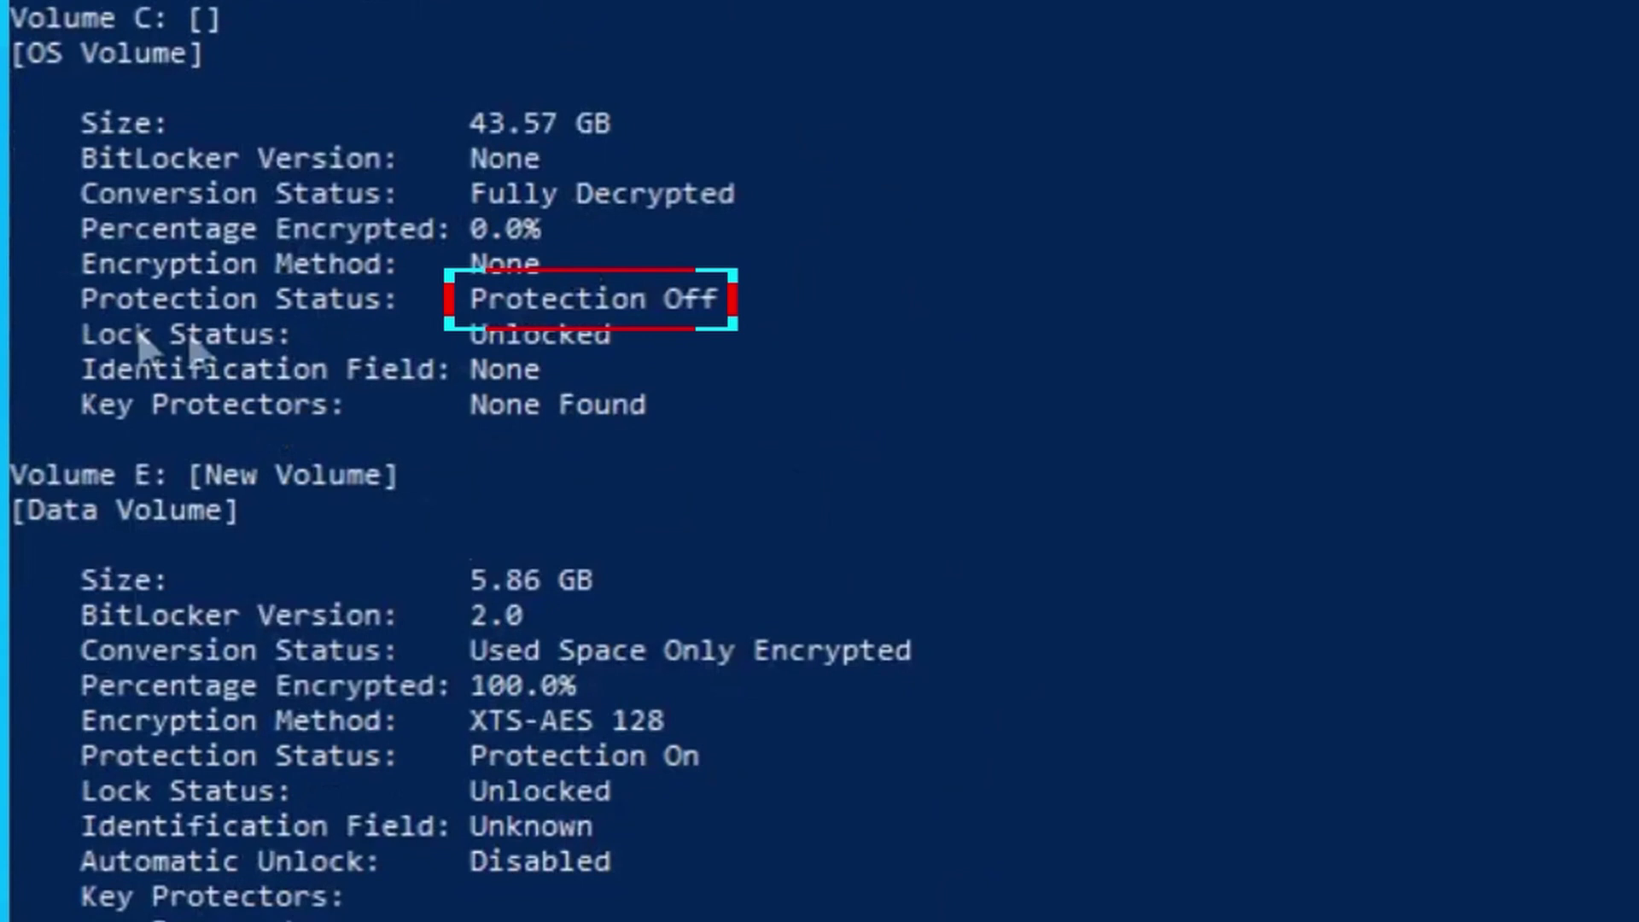
pyautogui.click(566, 790)
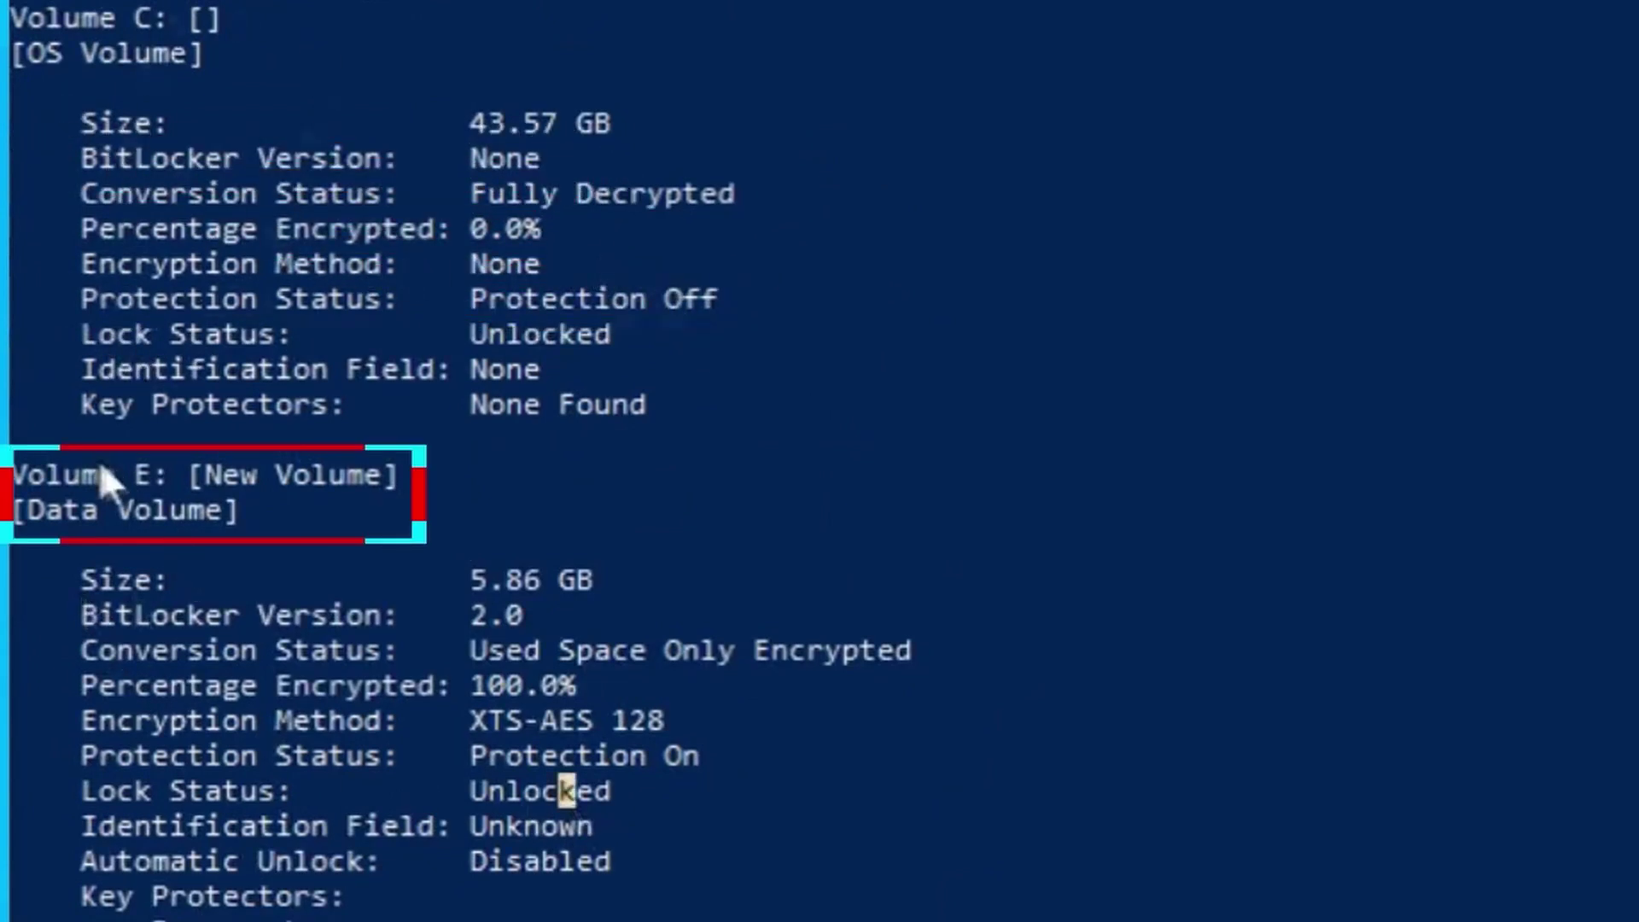
pyautogui.moveTo(705, 818); pyautogui.dragTo(146, 649)
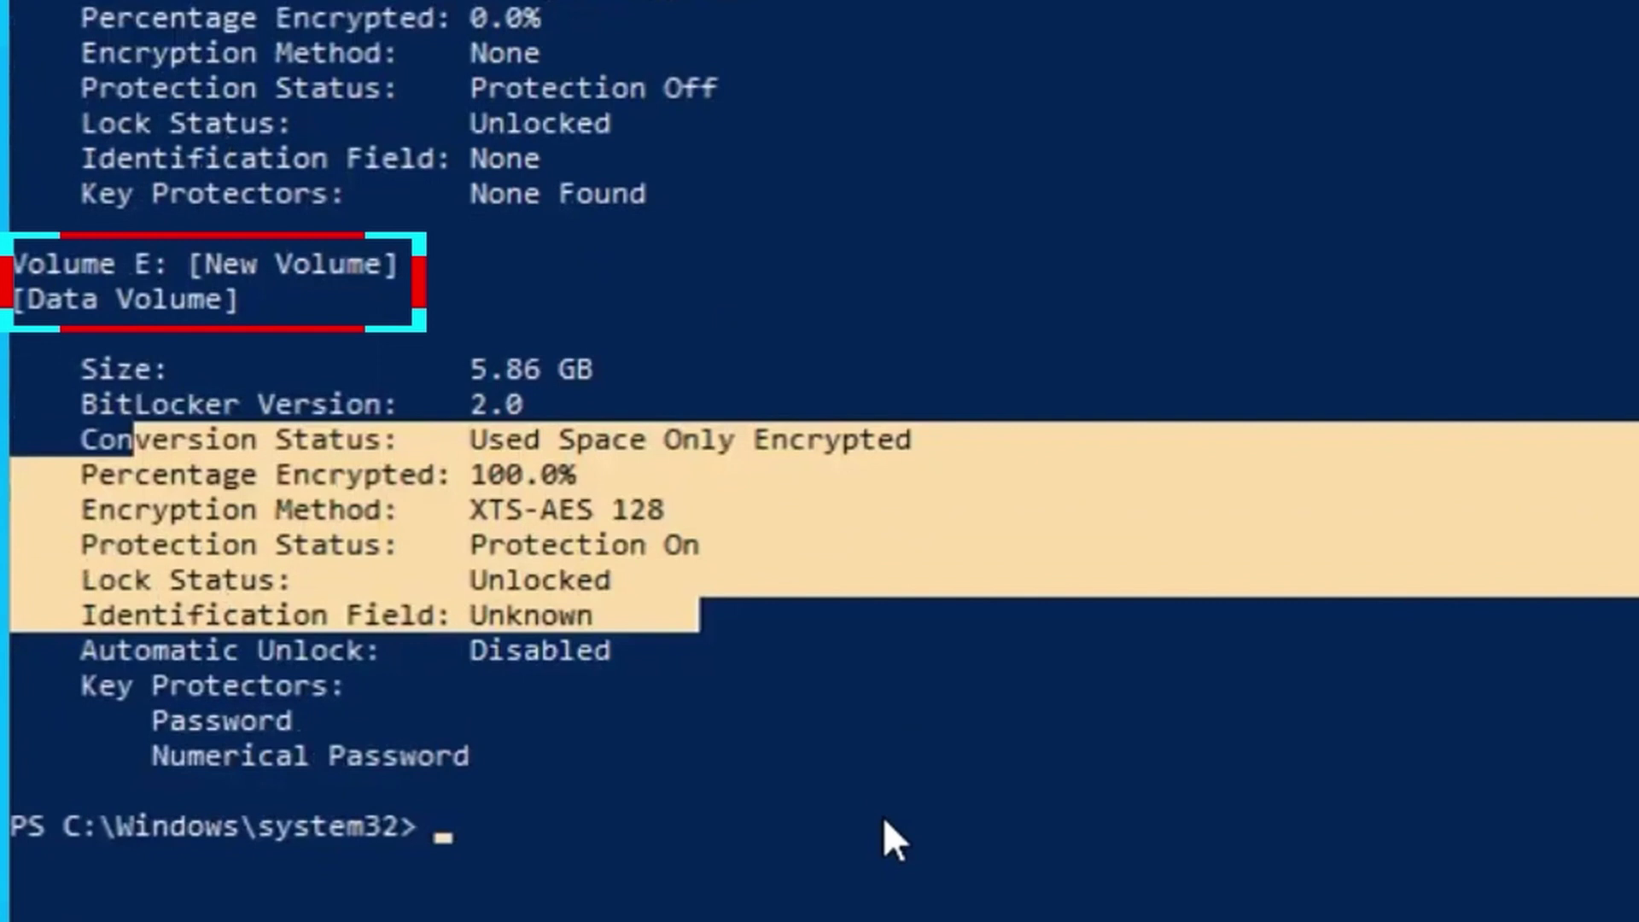
pyautogui.rightClick(883, 816)
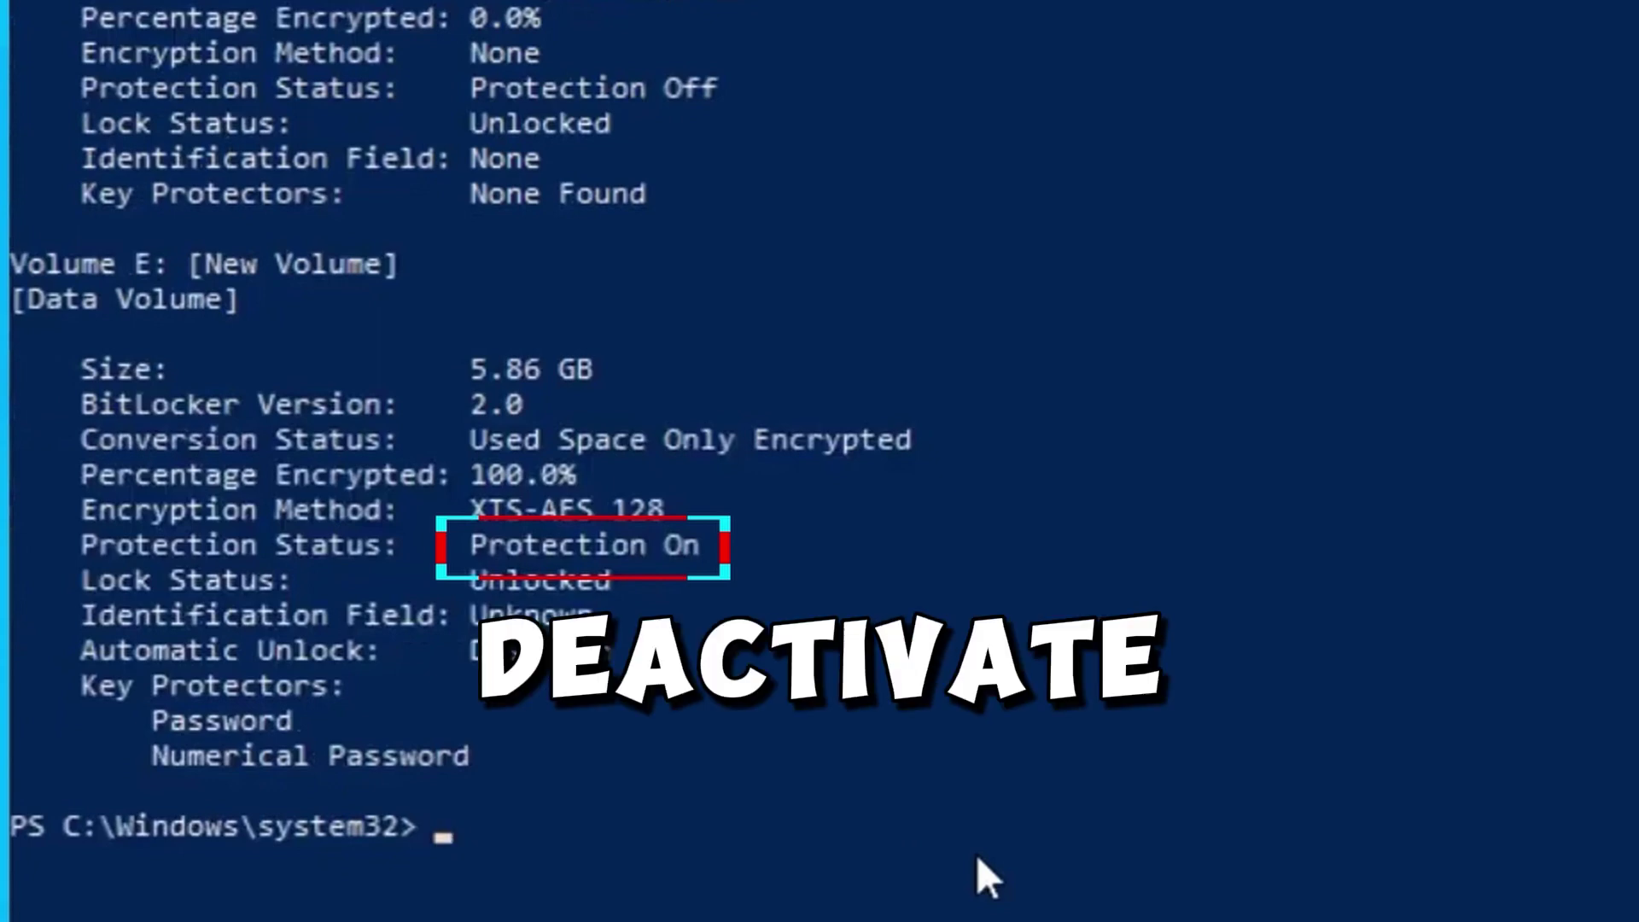
# Step: Run Disable-BitLocker -MountPoint "E:" so drive E: starts decrypting with protection off
pyautogui.write('Disable-Bi')
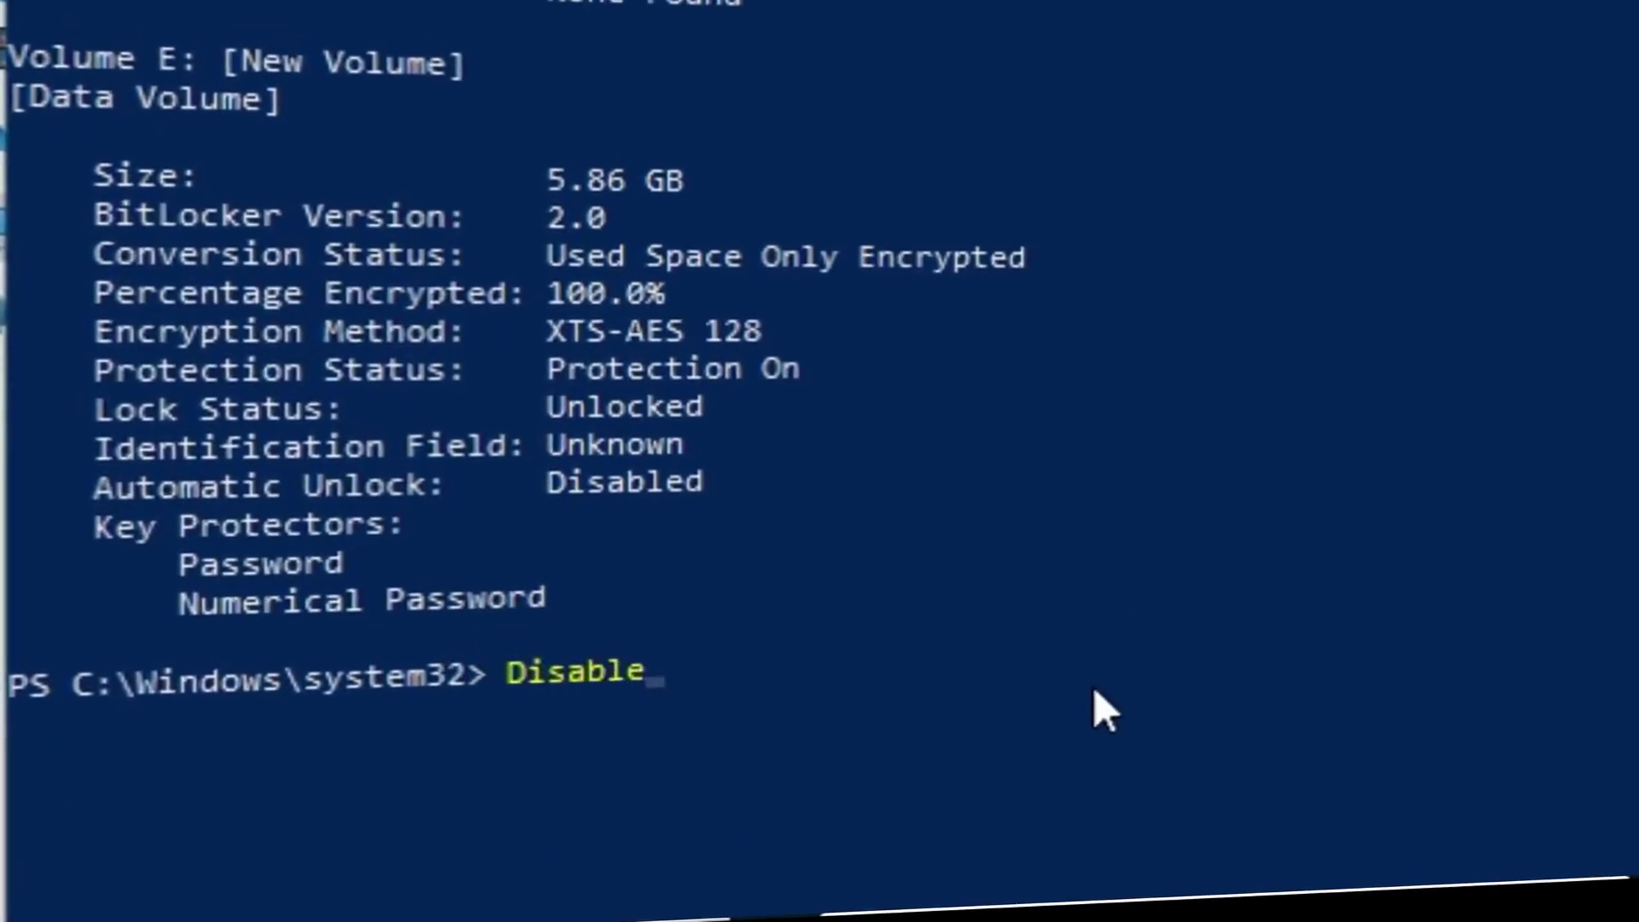
pyautogui.write('tlocker -Mountp')
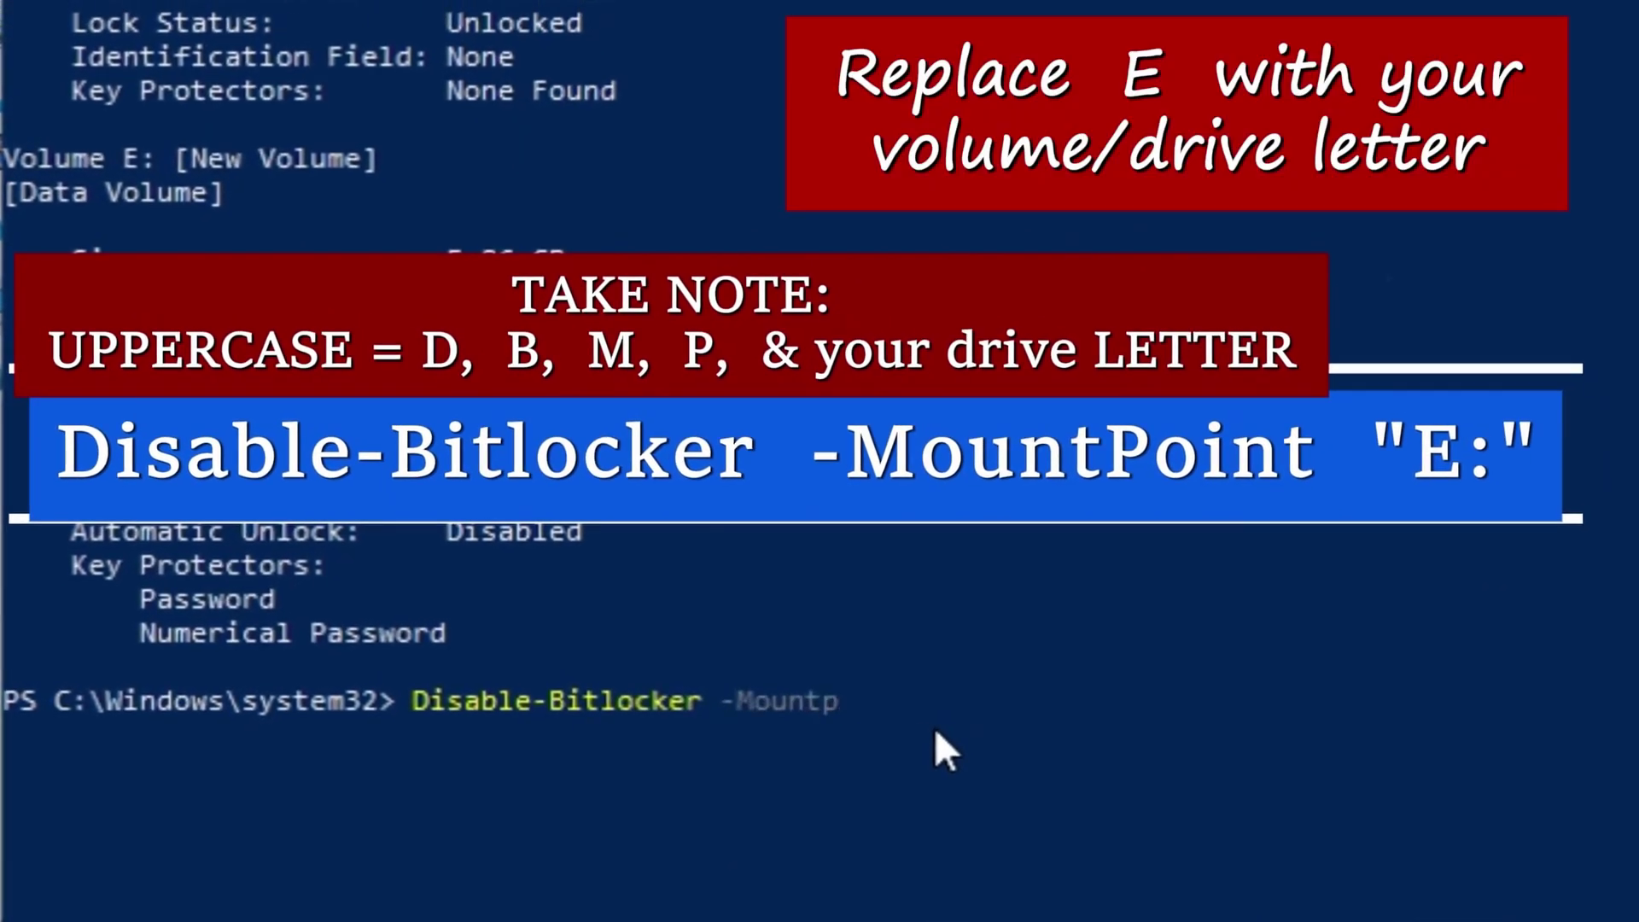
pyautogui.press('Tab')
pyautogui.write('"E:')
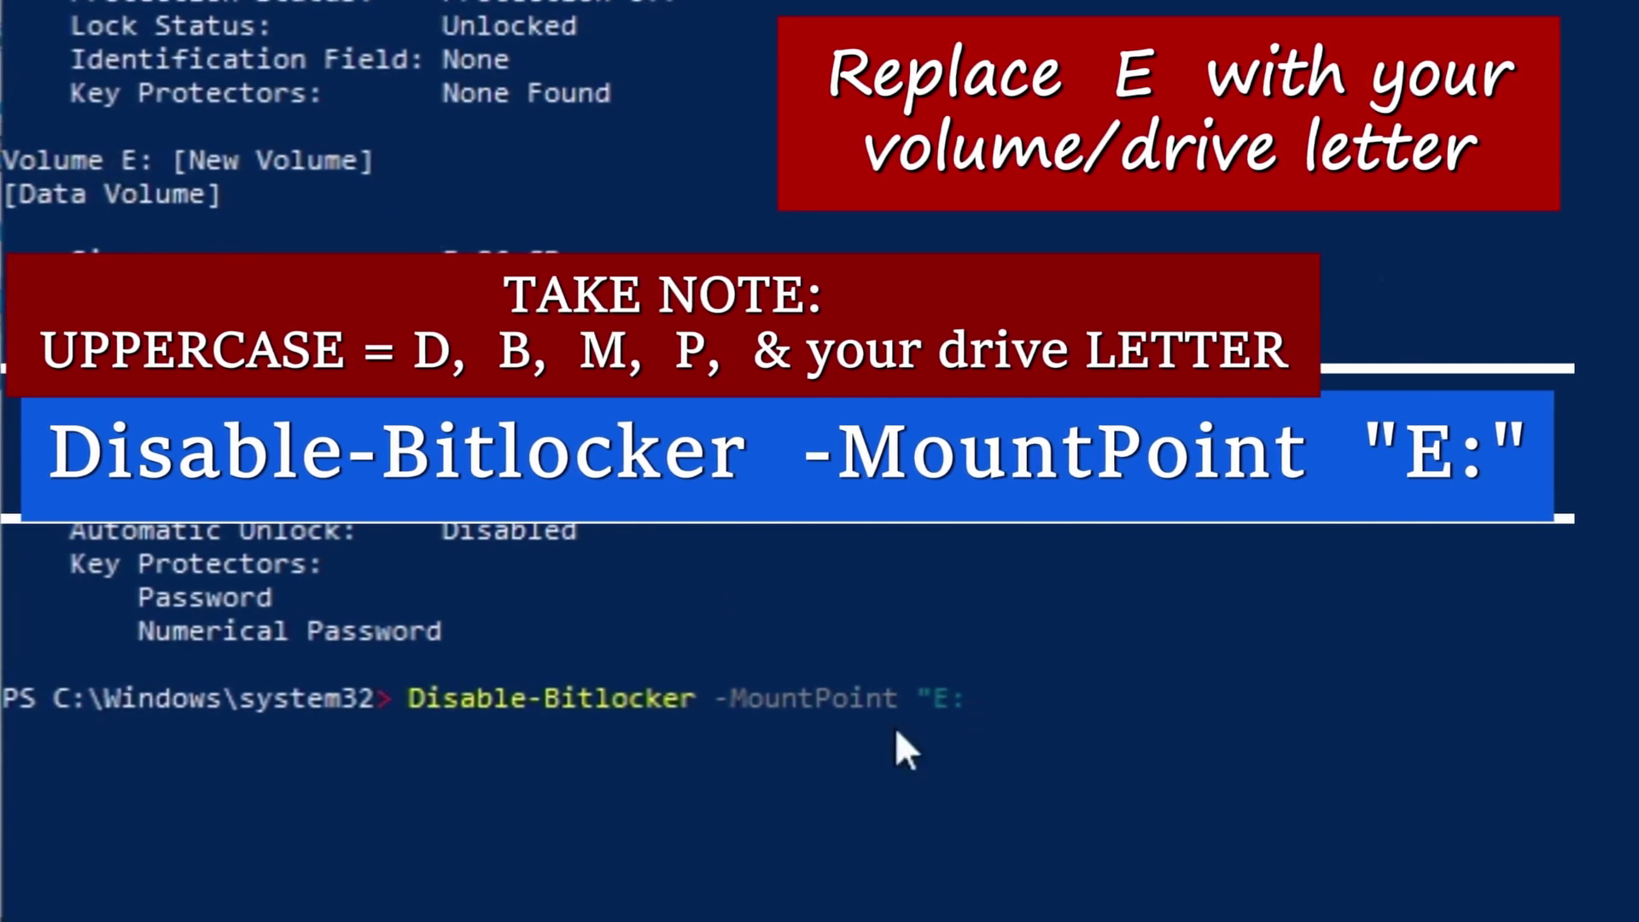
pyautogui.write('"')
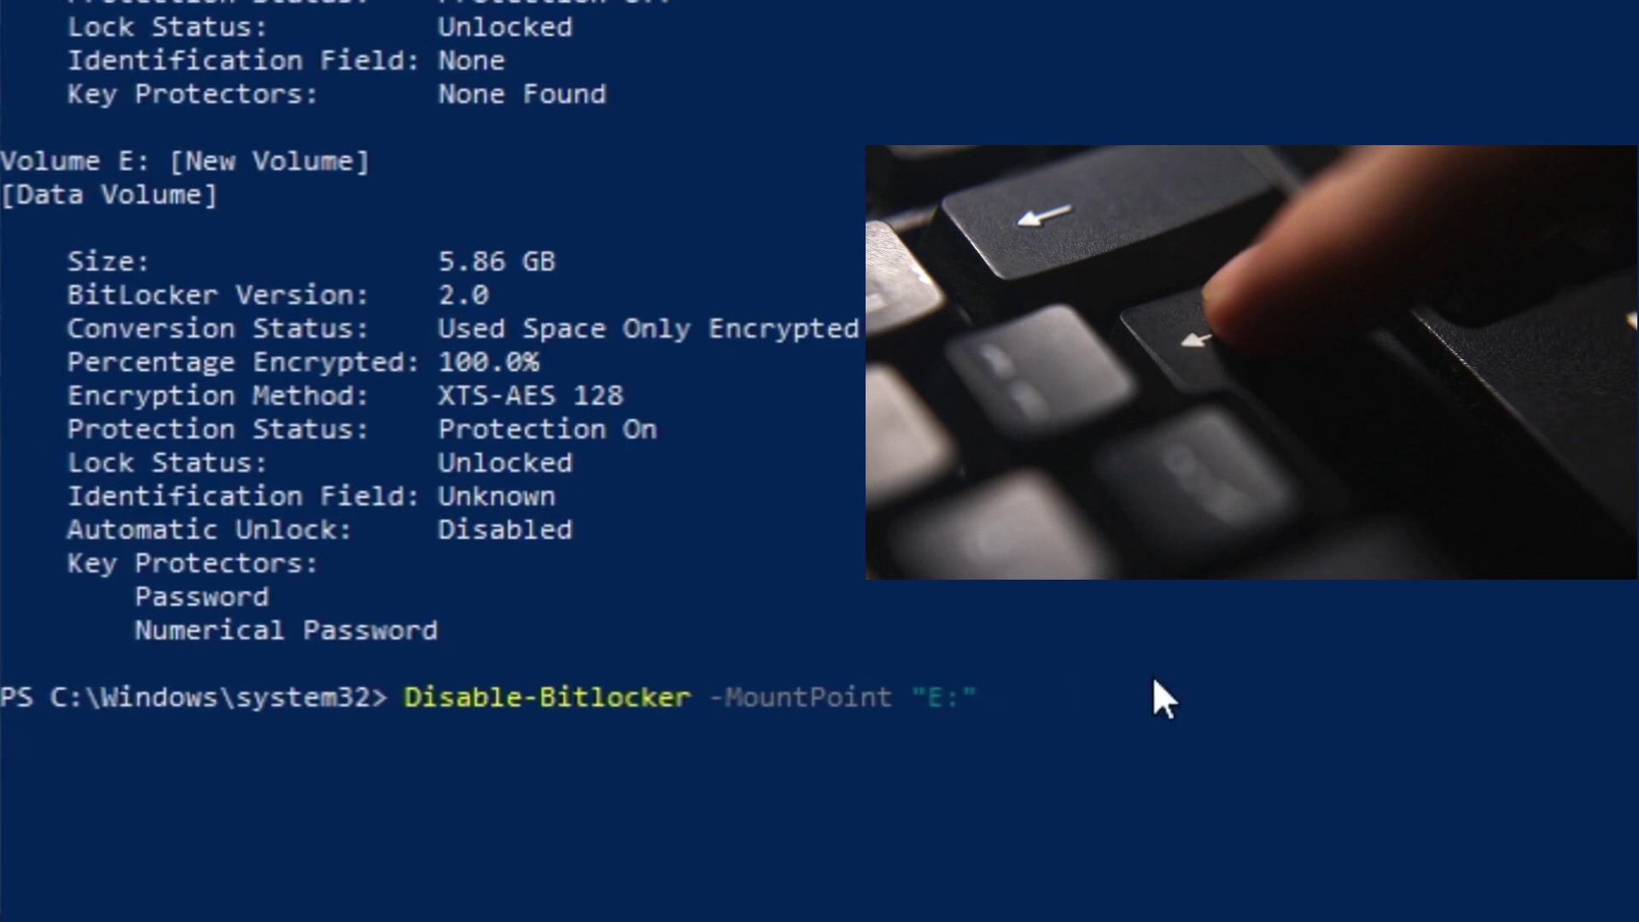
pyautogui.press('Return')
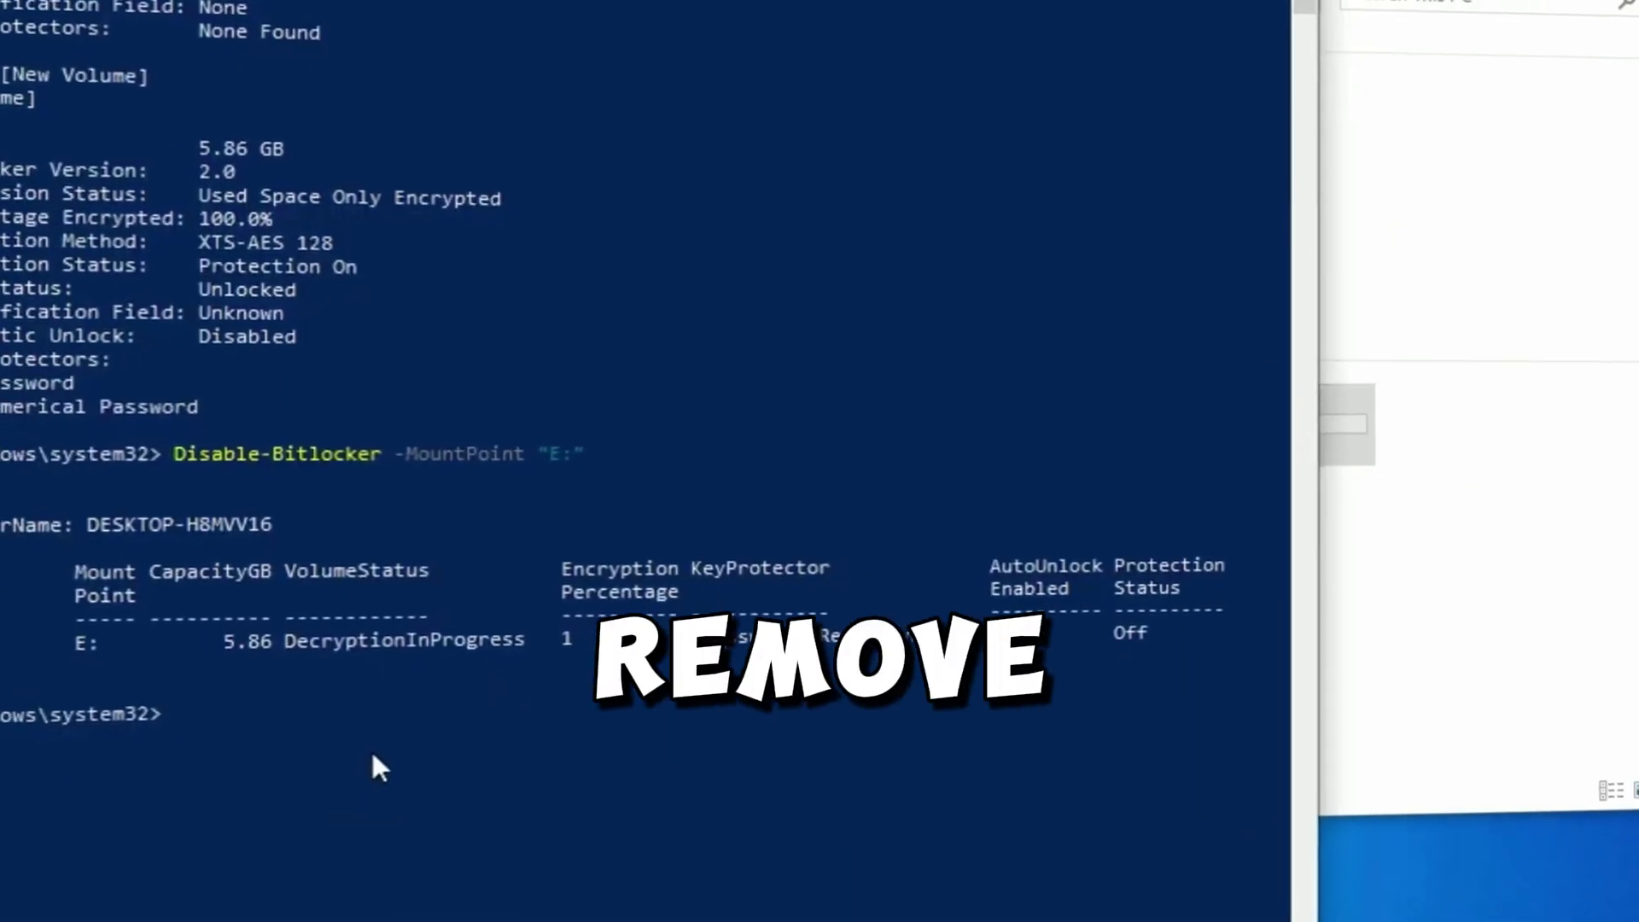
# Step: Run manage-bde -off "E:" and get confirmation that decryption of drive E: is in progress
pyautogui.write('manag')
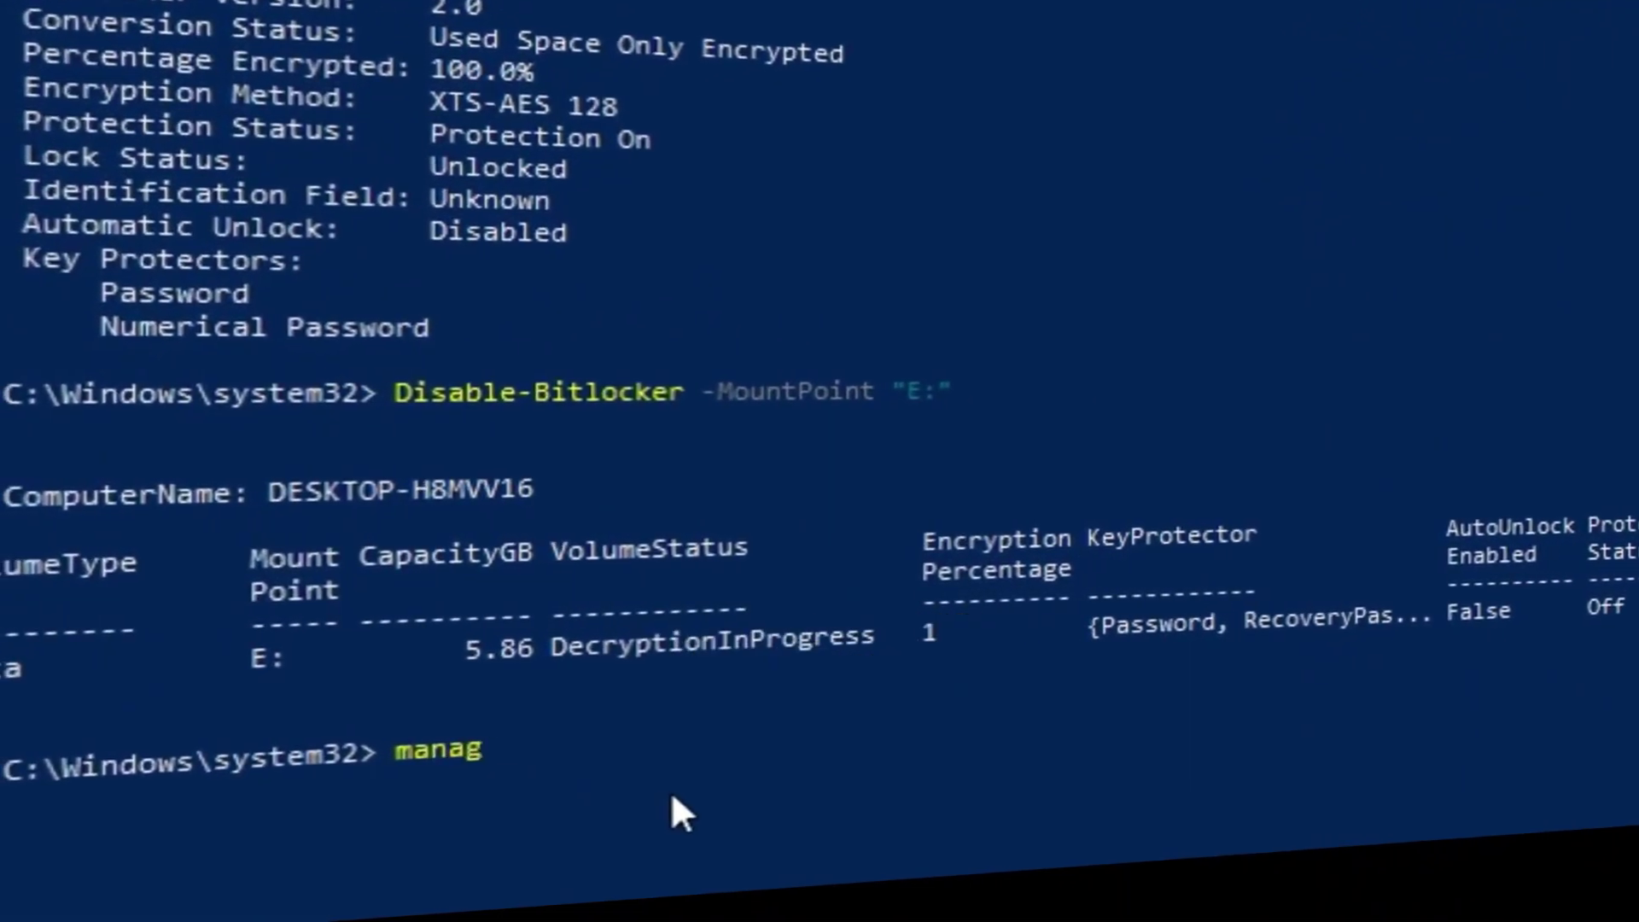
pyautogui.write('e-bd')
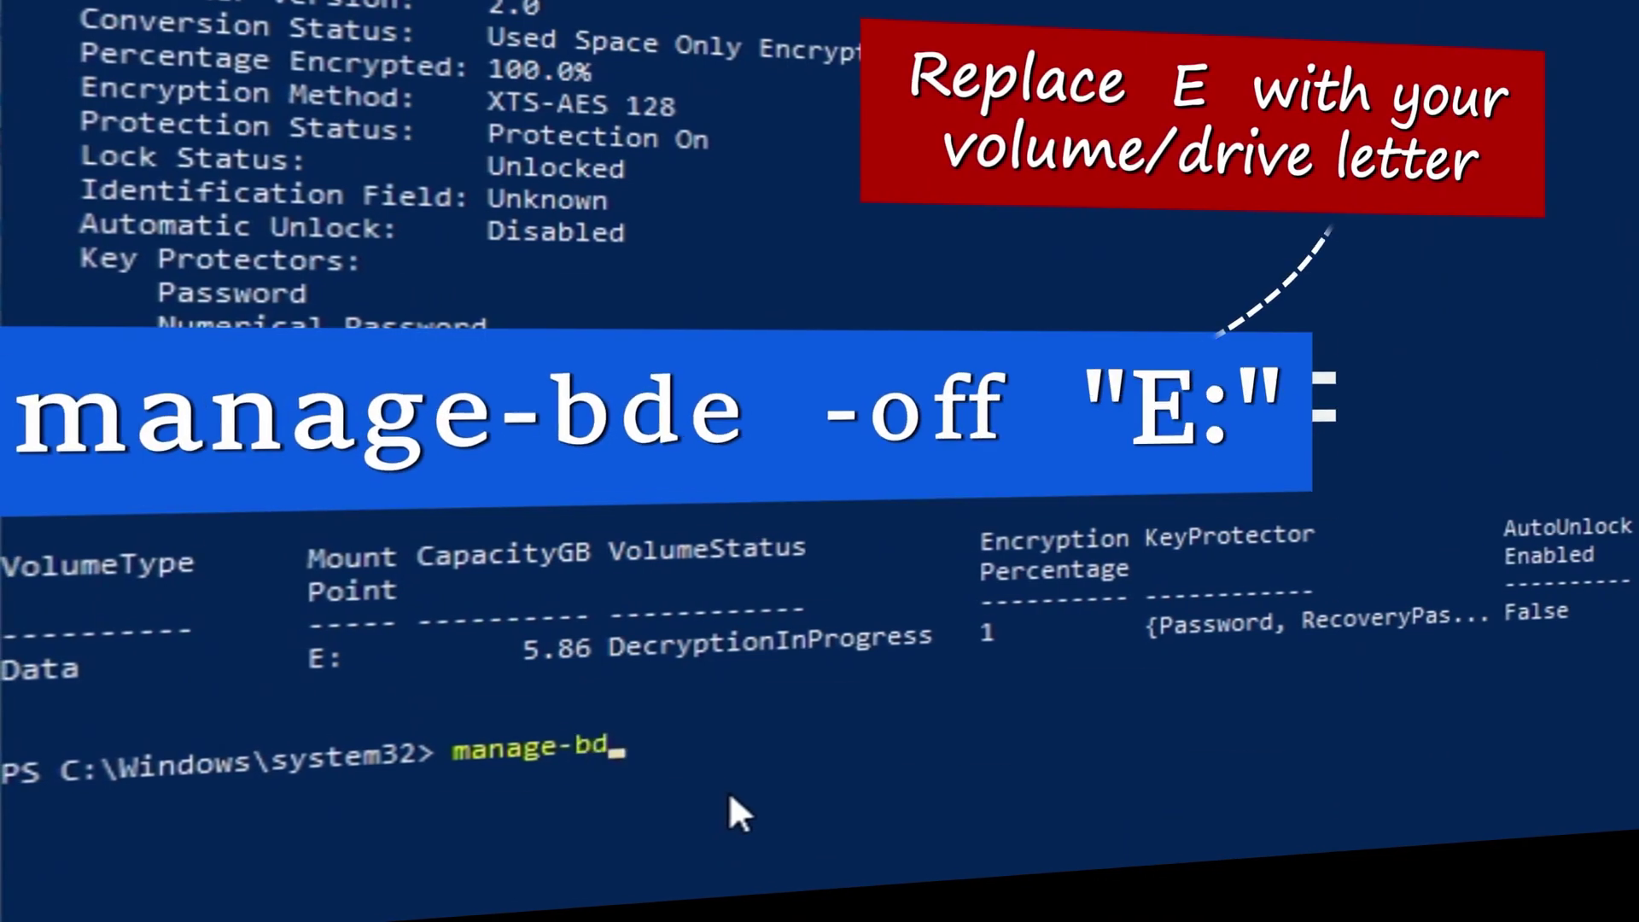
pyautogui.write('e -')
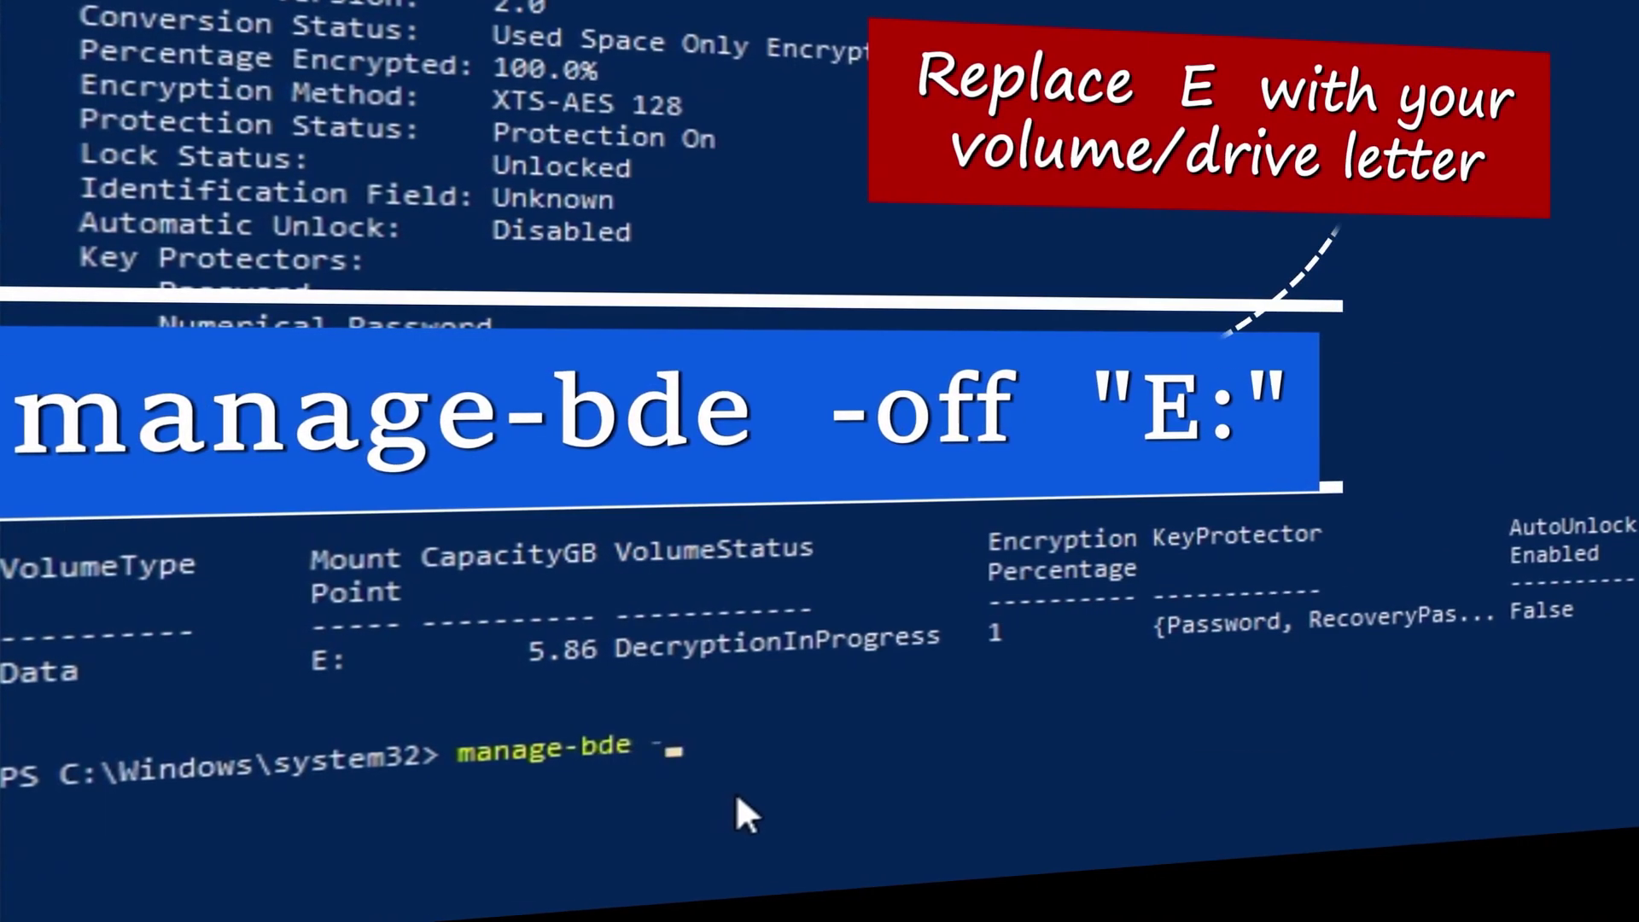
pyautogui.write('off ')
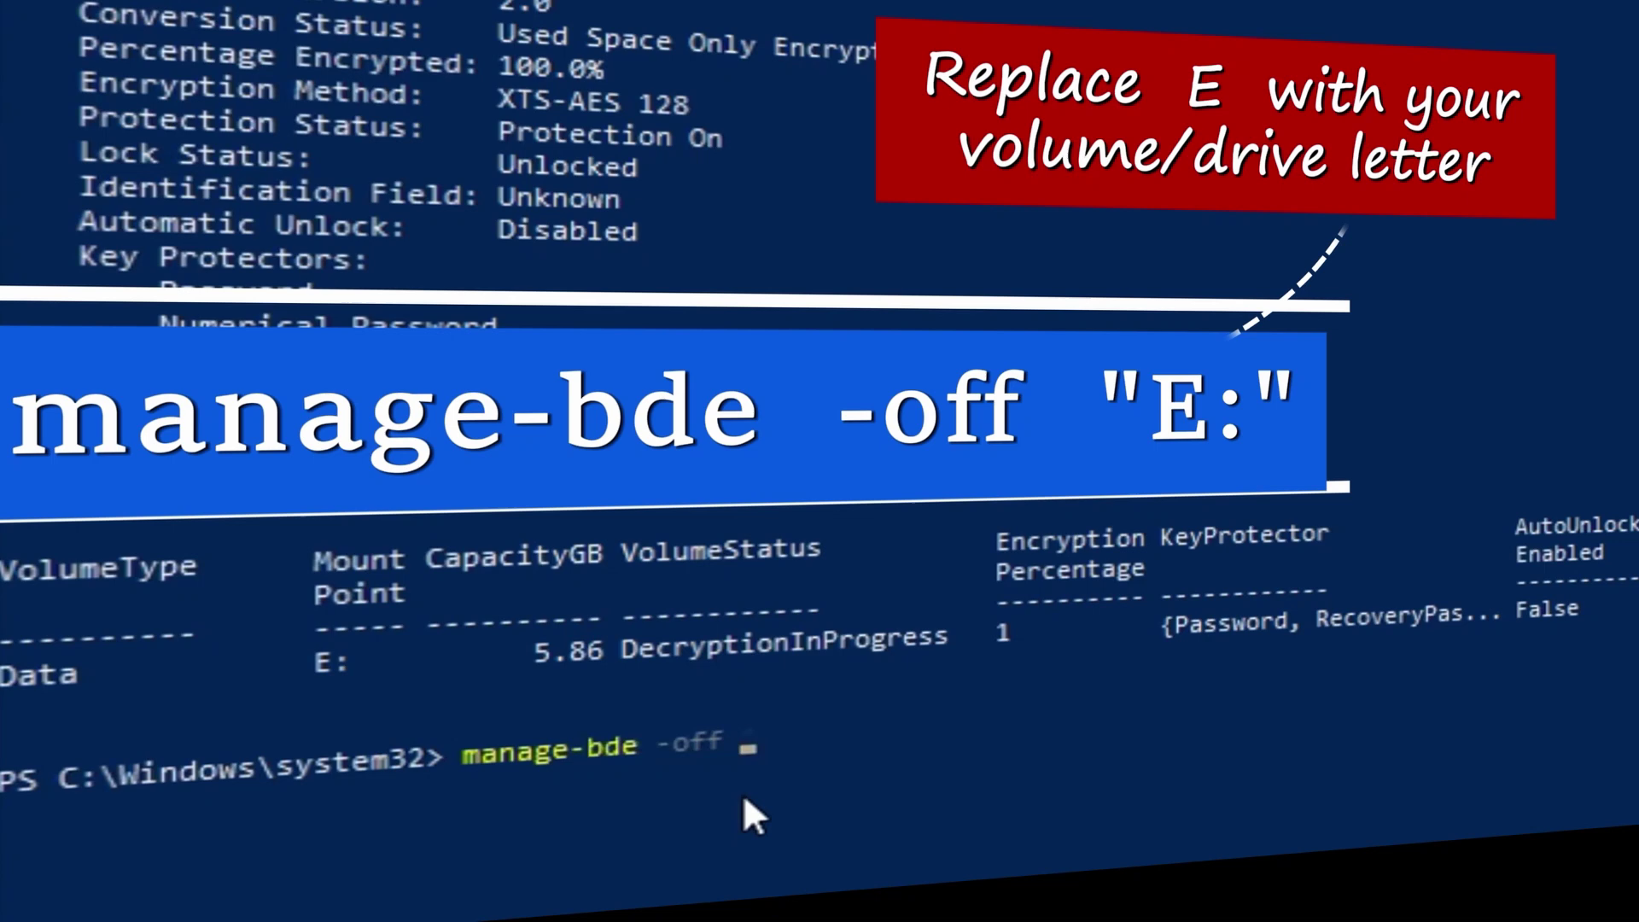
pyautogui.write('"E:')
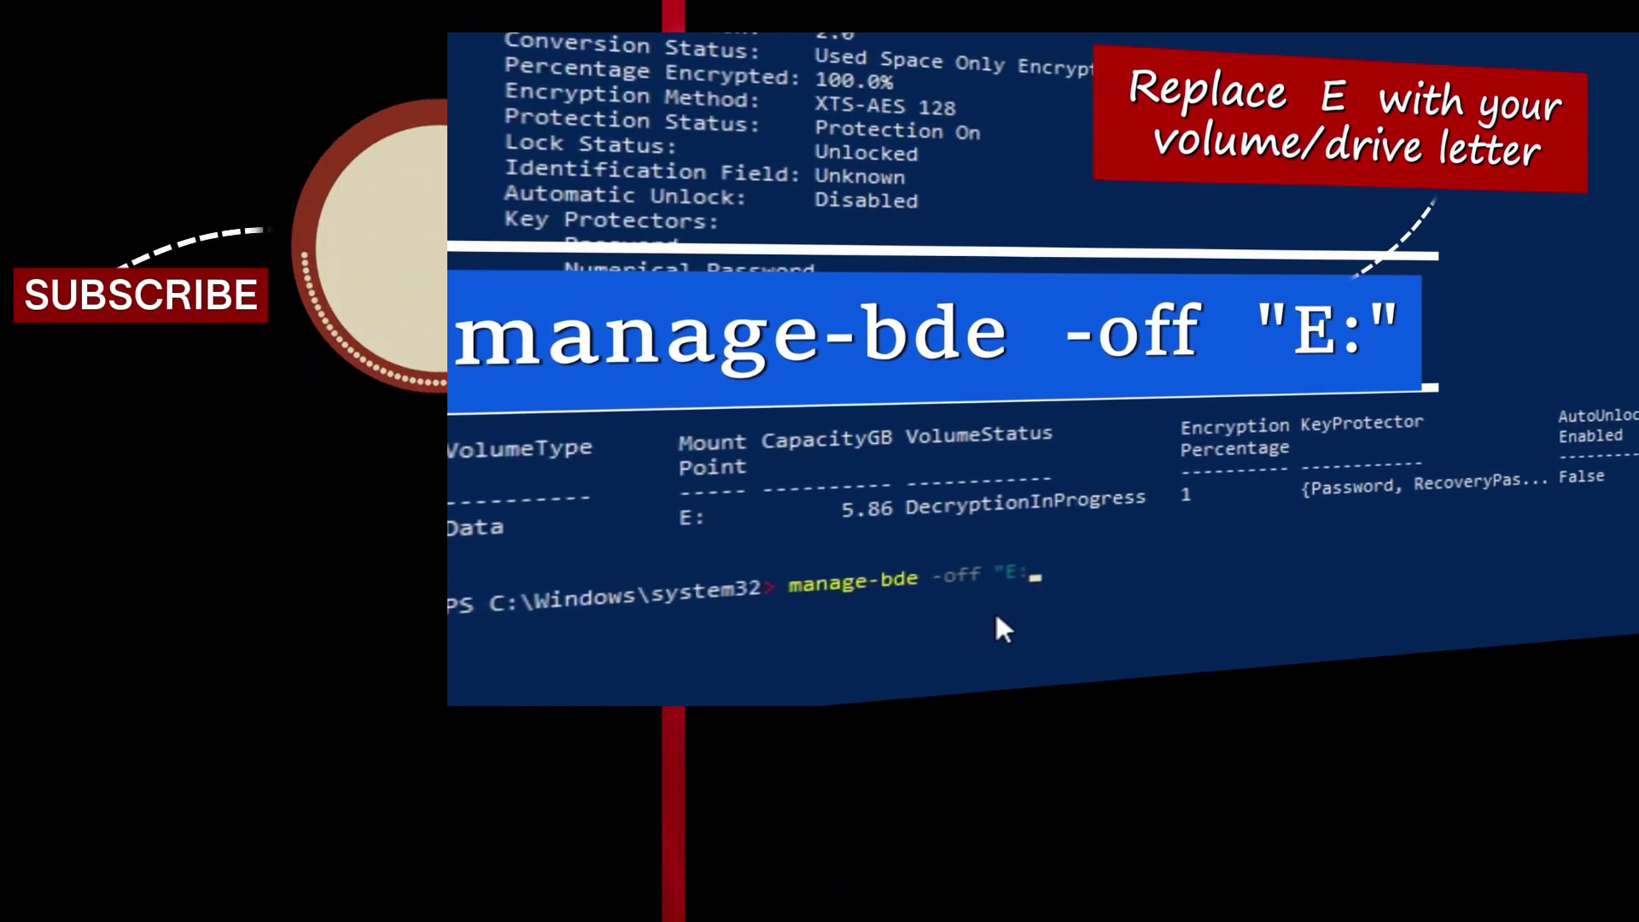
pyautogui.write('"')
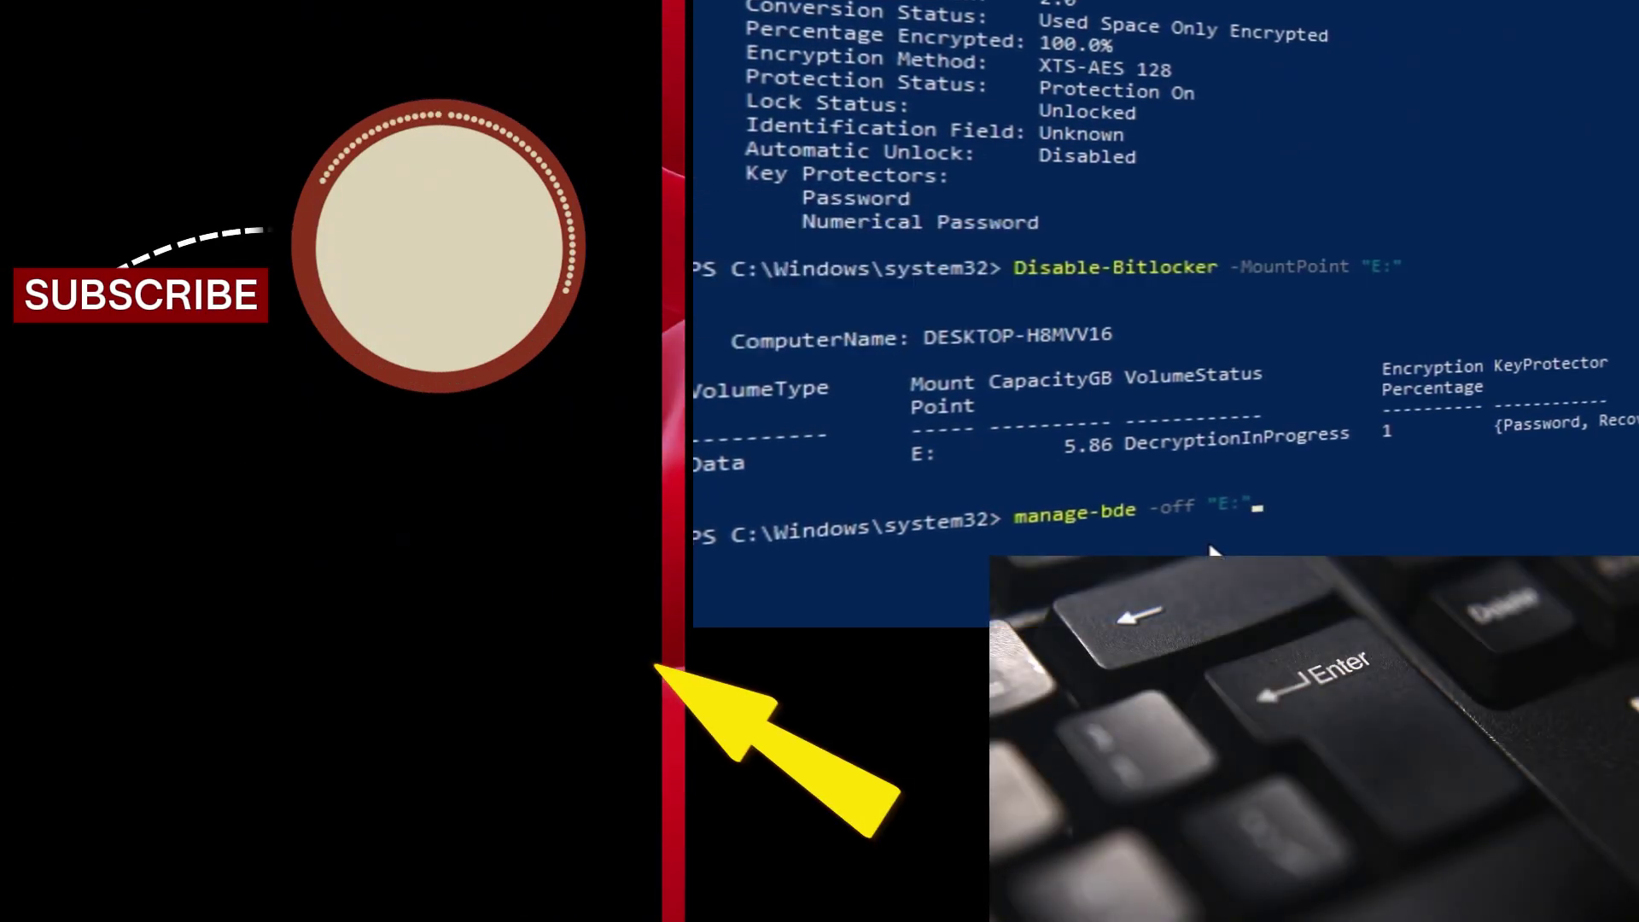
pyautogui.press('Return')
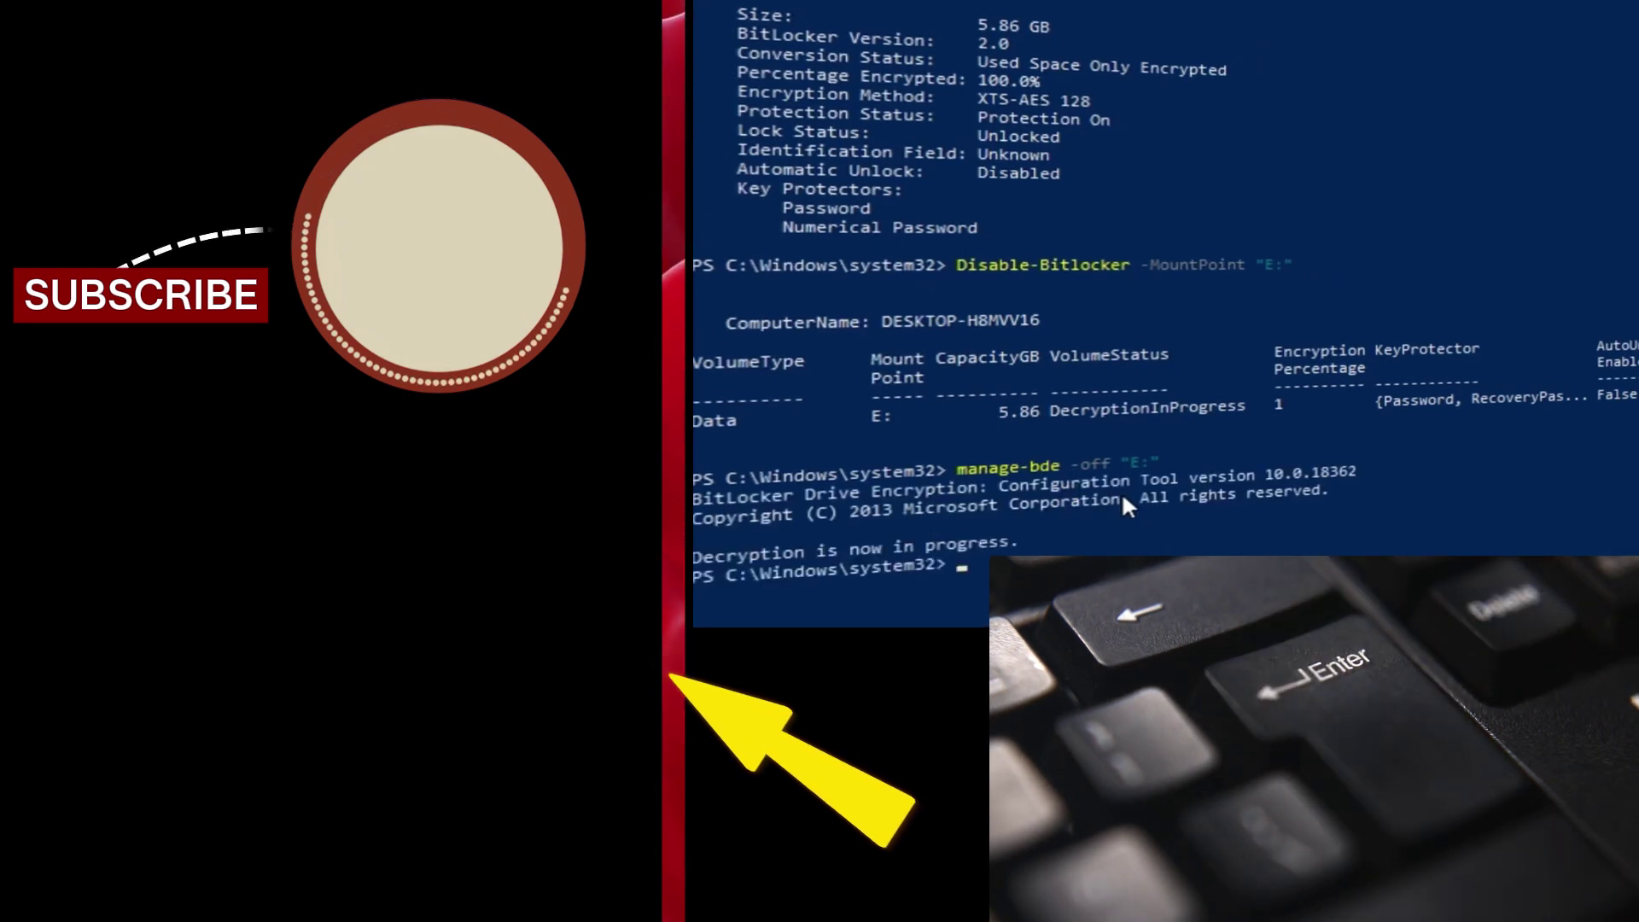